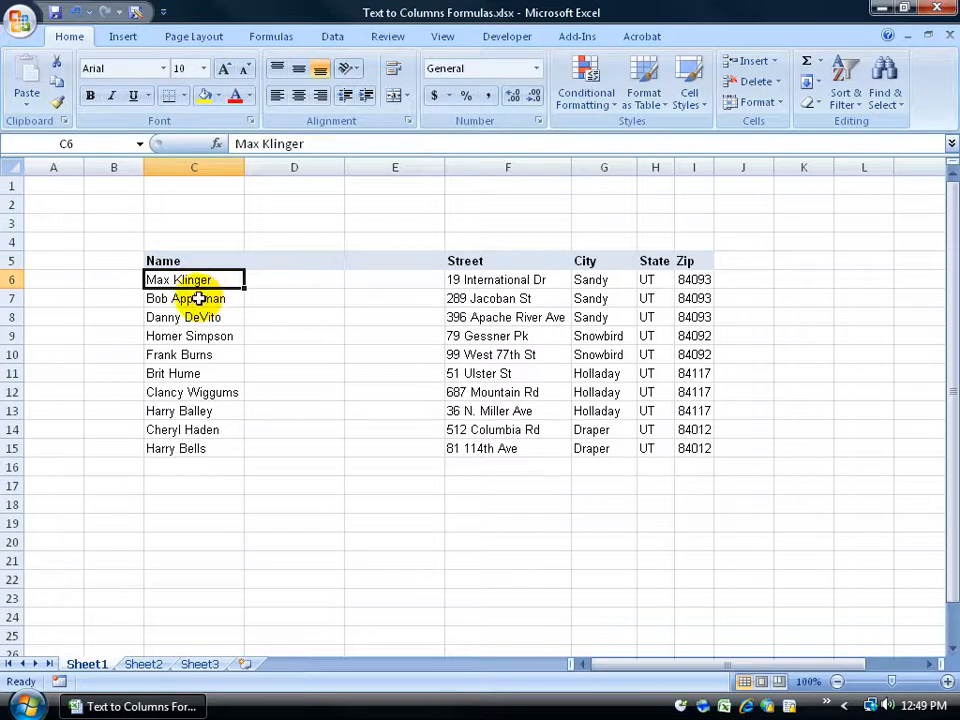
click(291, 259)
click(383, 261)
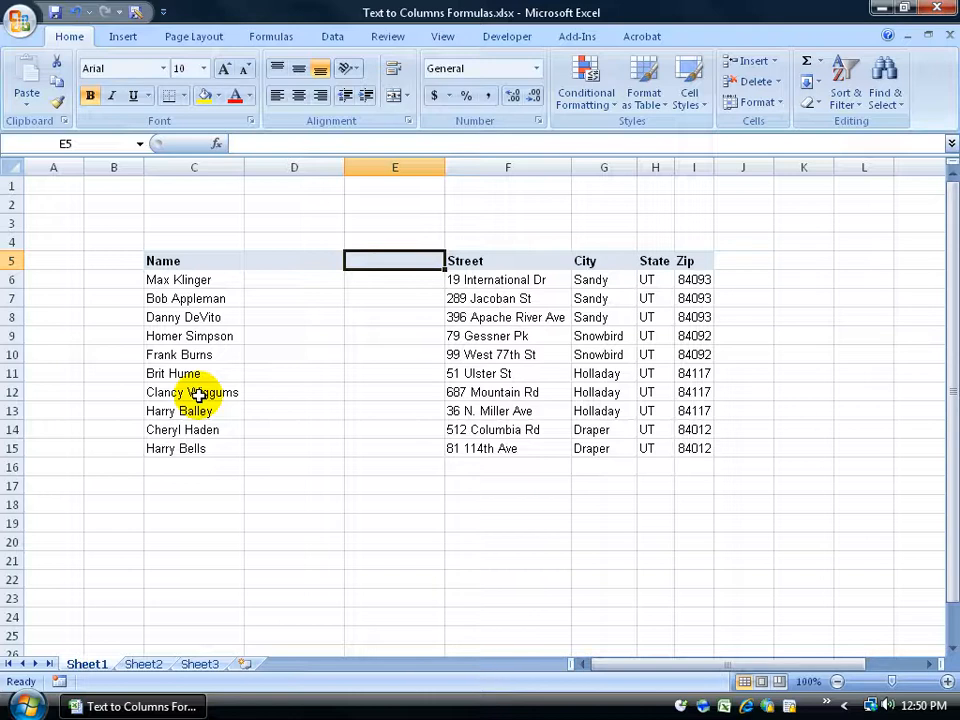
Enter =LEFT(C6,2) in D6 to extract the first two characters of the name, and fill it down to D15
click(305, 280)
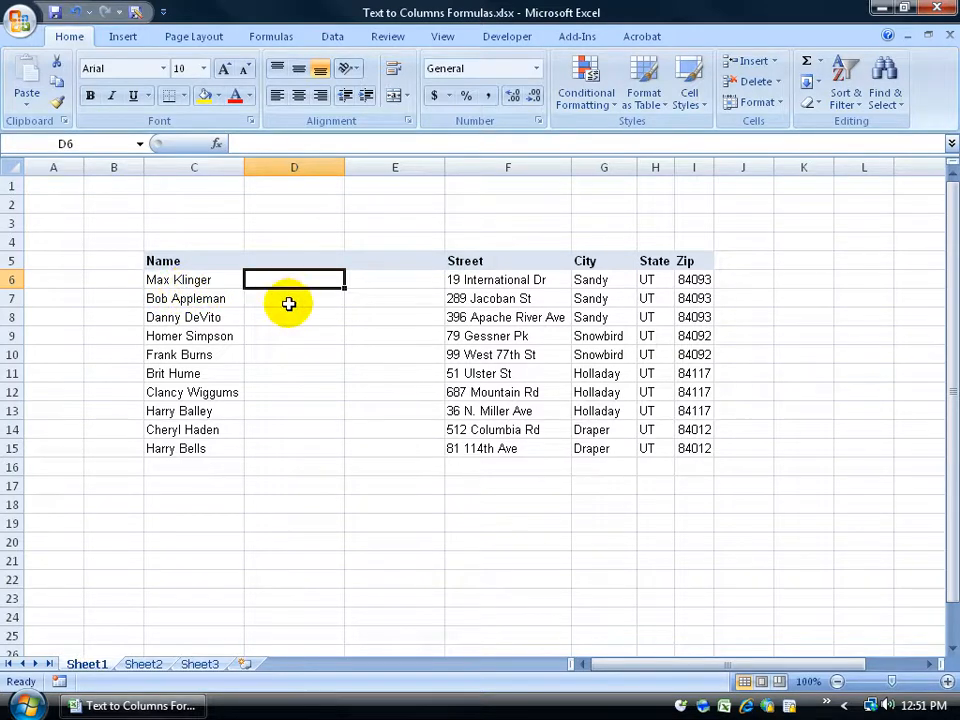
text(=)
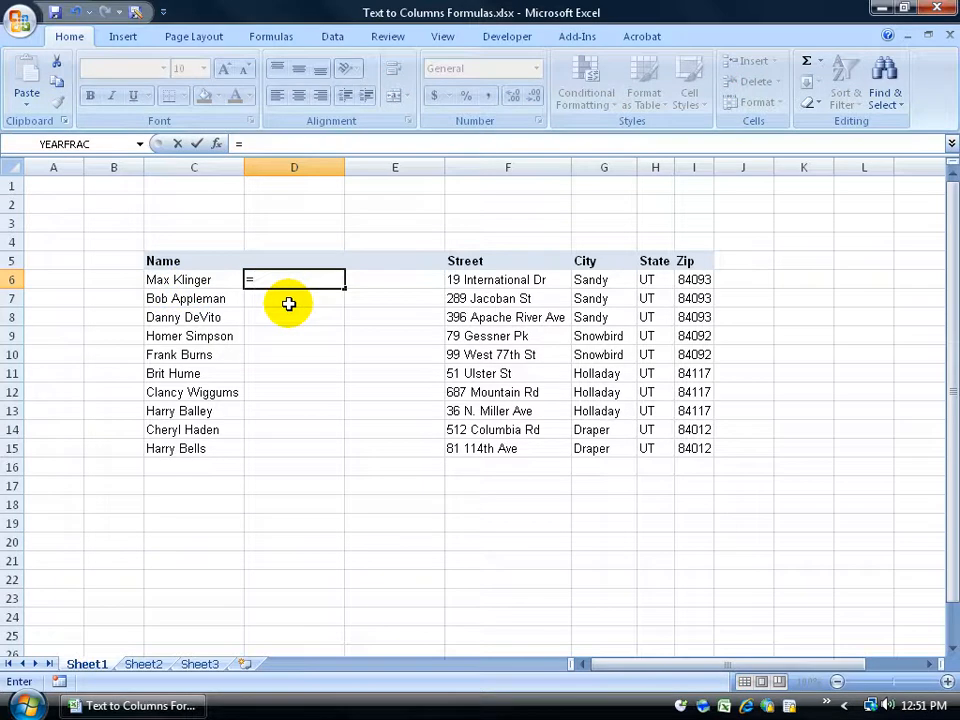
text(le)
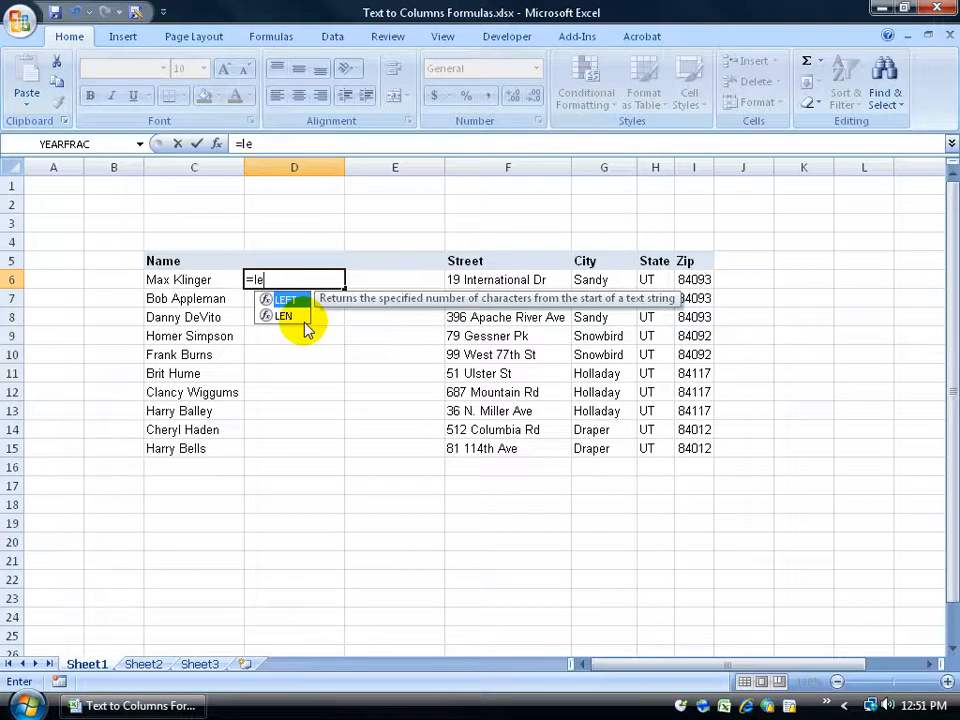
key(Down)
key(Up)
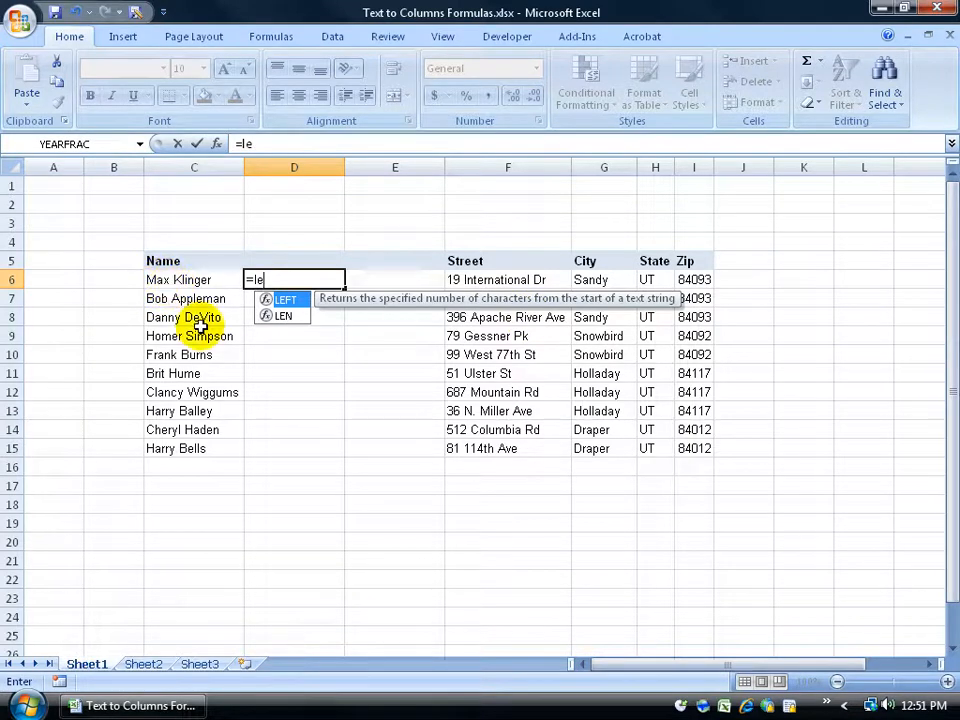
double_click(306, 301)
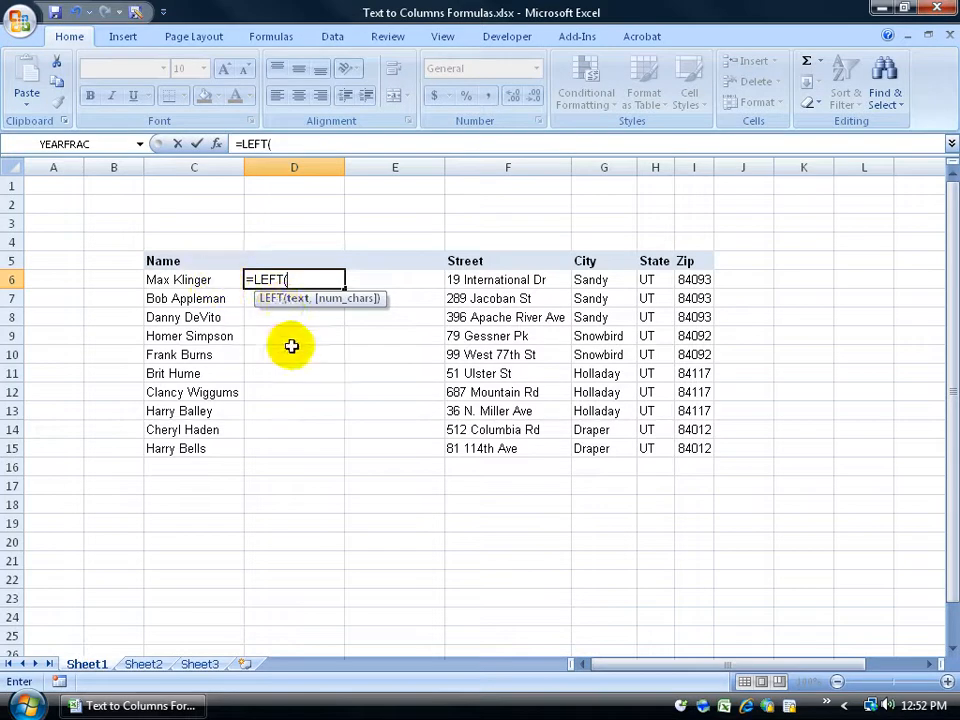
text(c6)
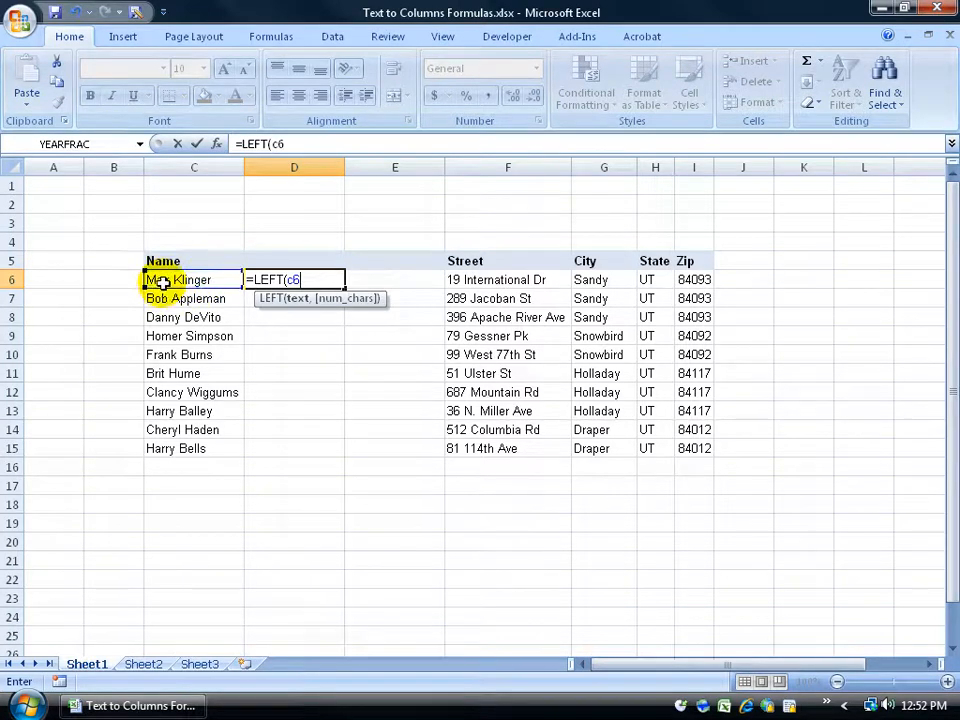
text(,)
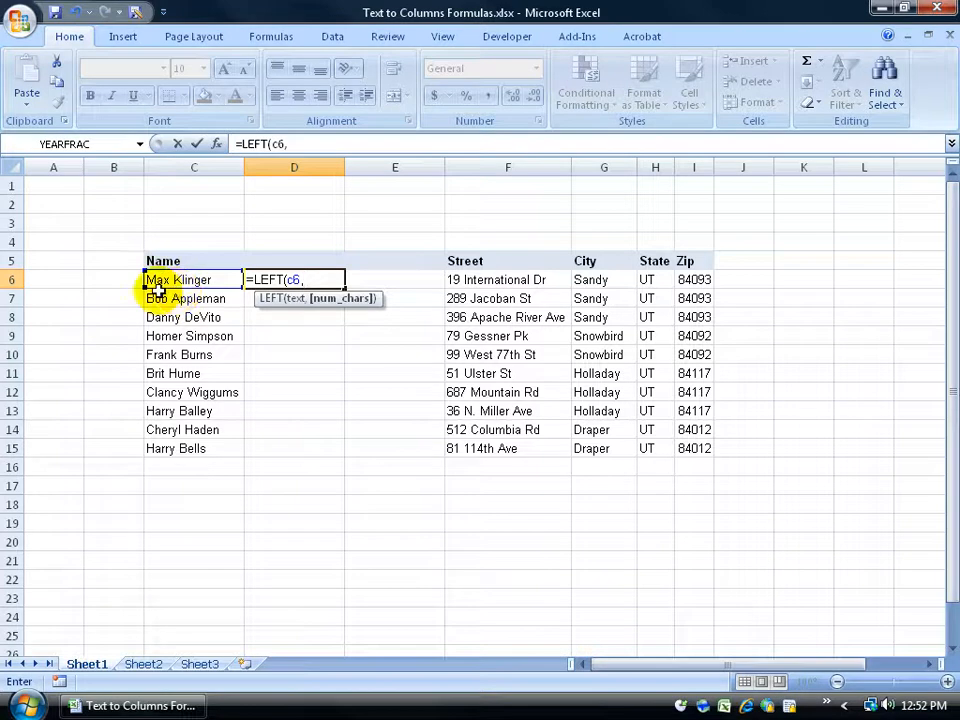
text(2)
key(Return)
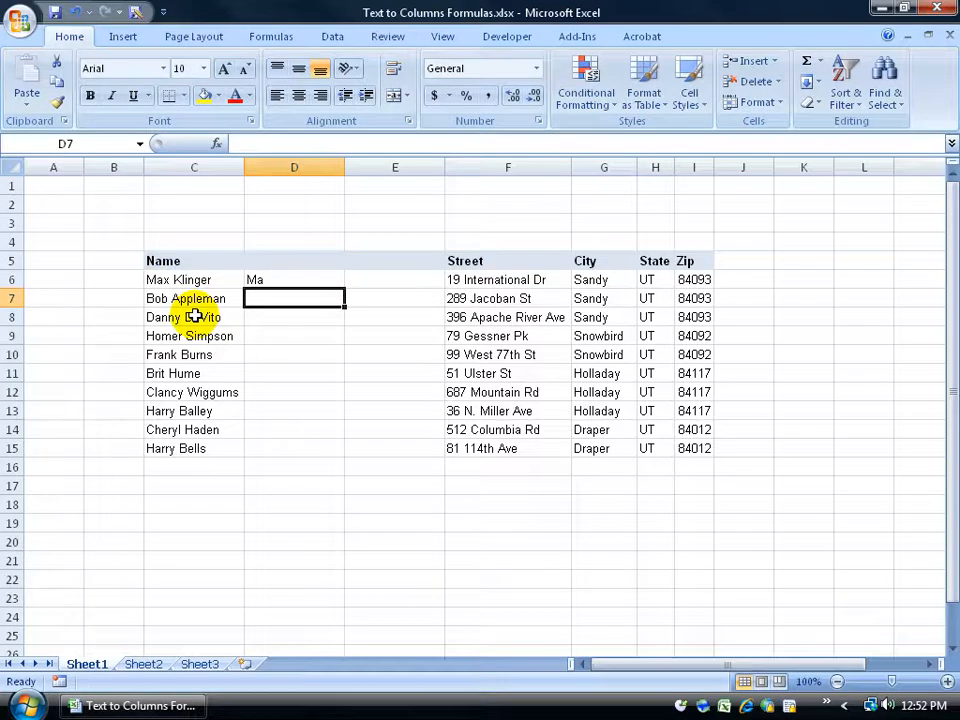
click(294, 280)
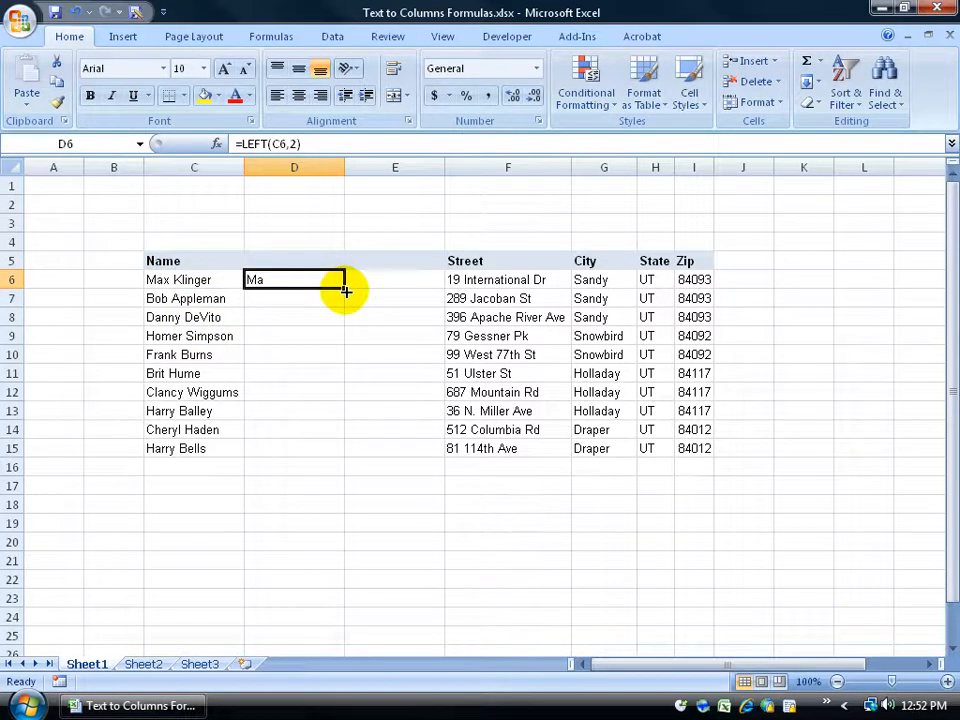
drag(345, 290, 338, 456)
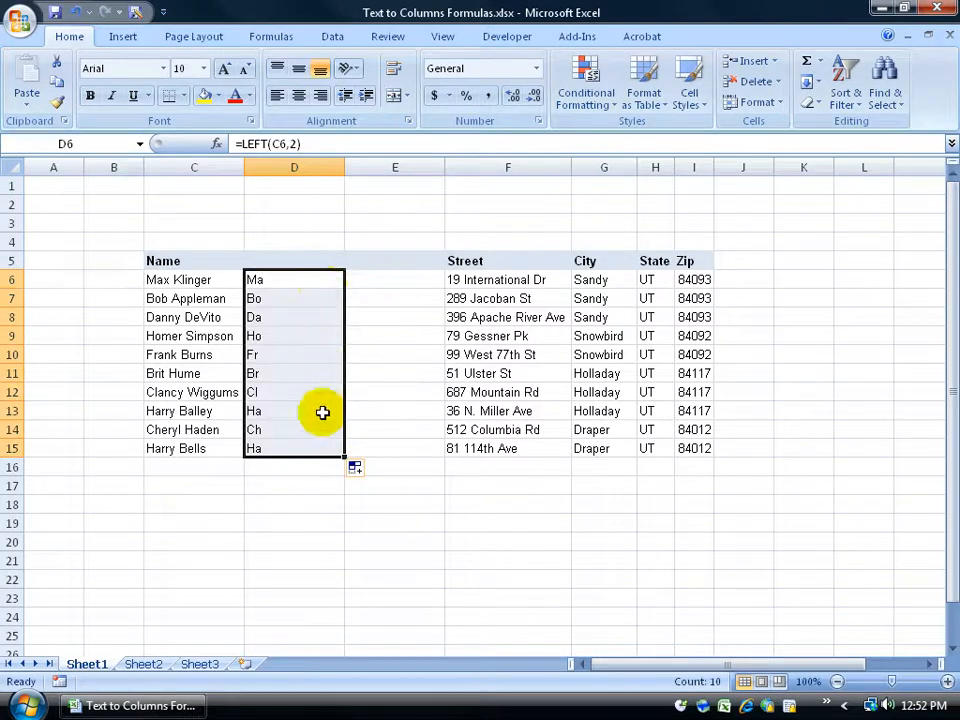
Set the number of characters in D7's LEFT formula to 4
click(271, 304)
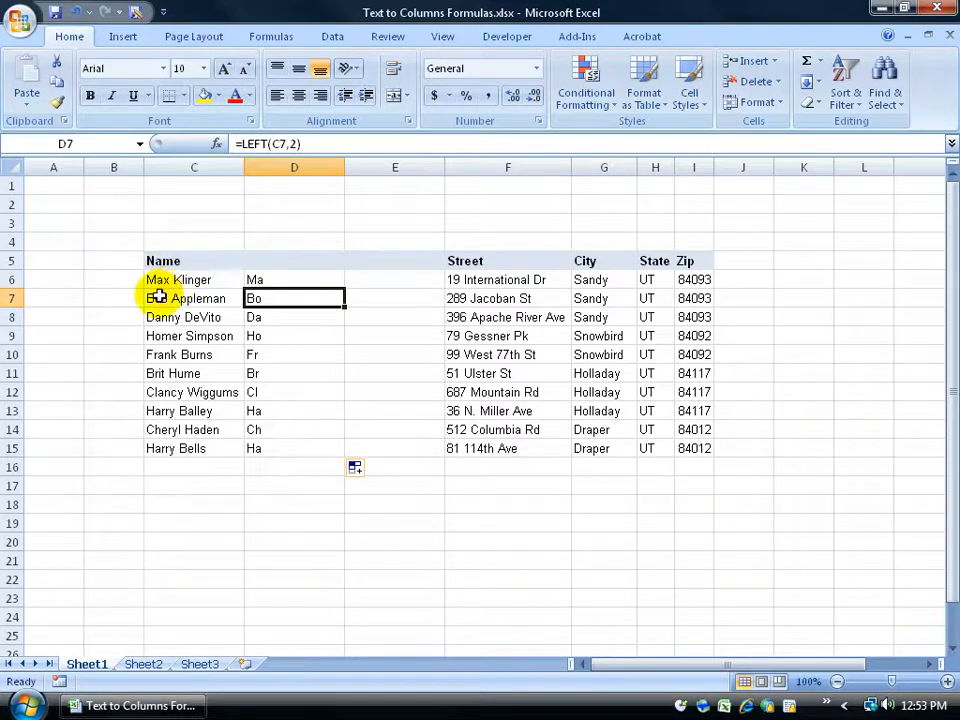
double_click(291, 144)
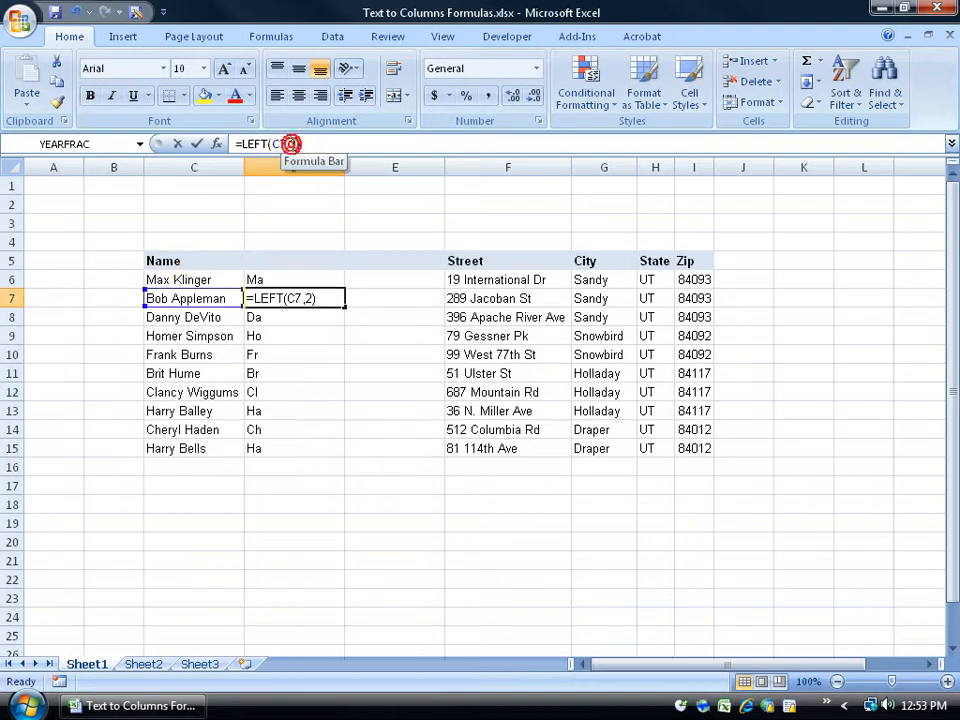
text(4)
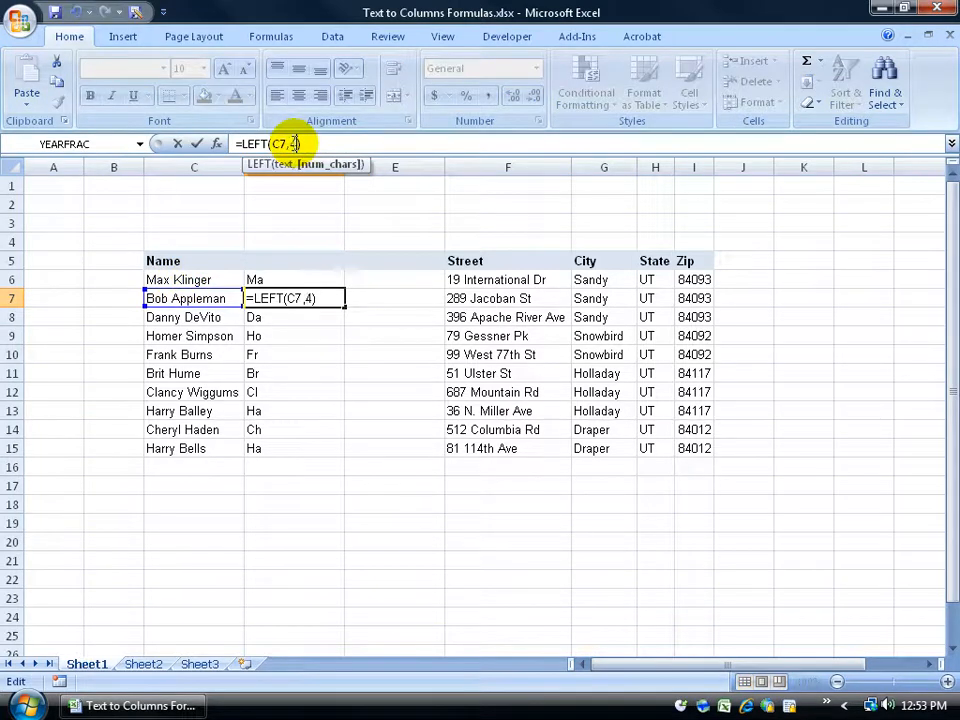
key(Return)
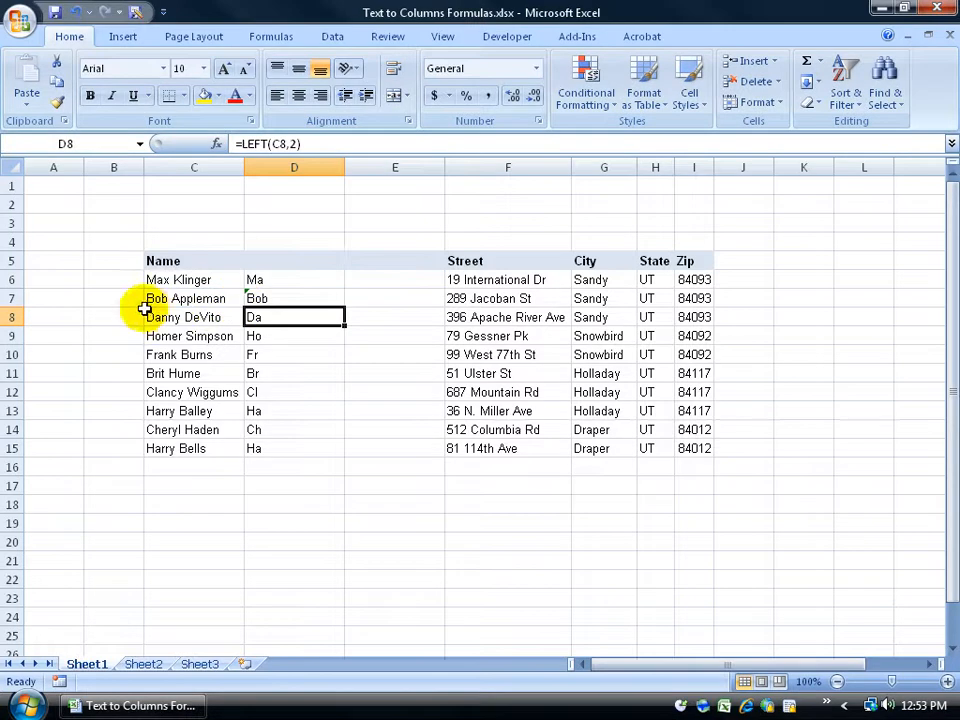
Set the number of characters in D7's LEFT formula to 5
click(293, 298)
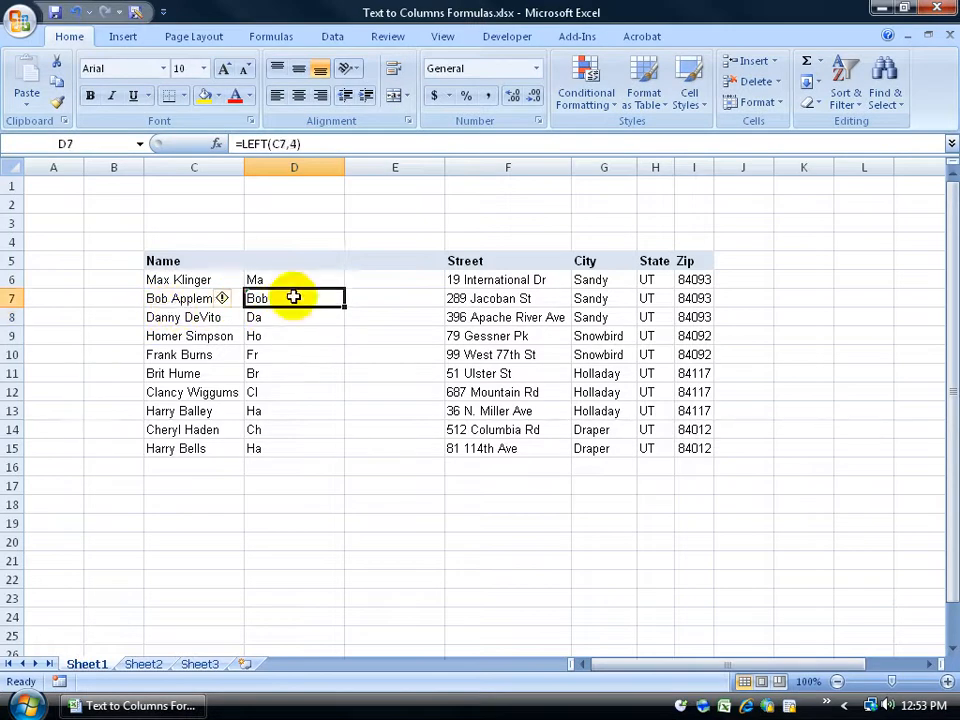
click(294, 144)
double_click(294, 144)
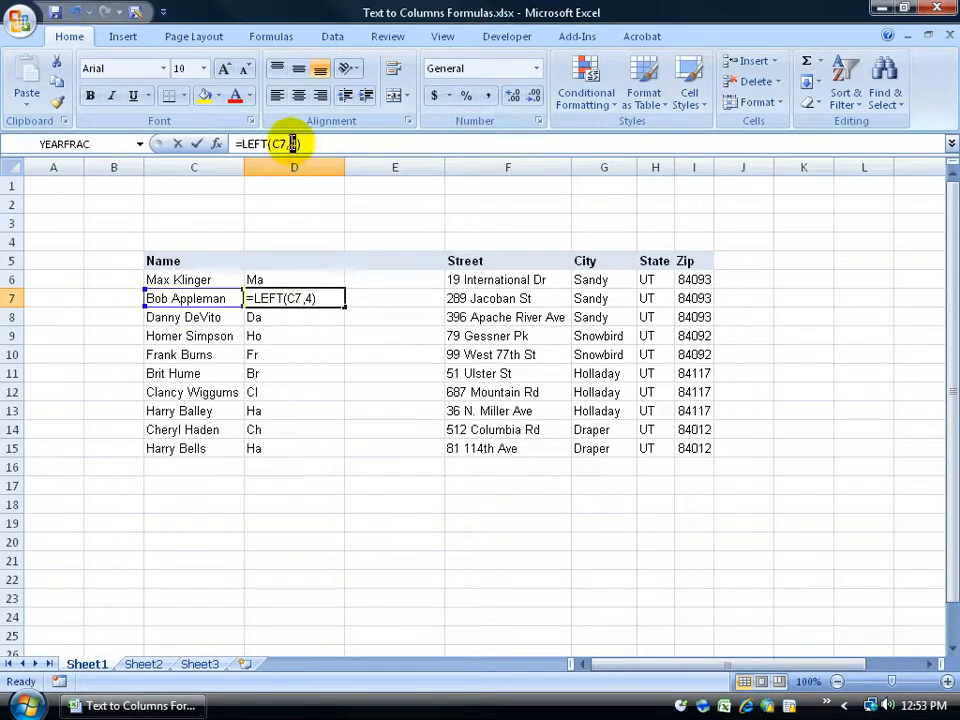
text(5)
key(Return)
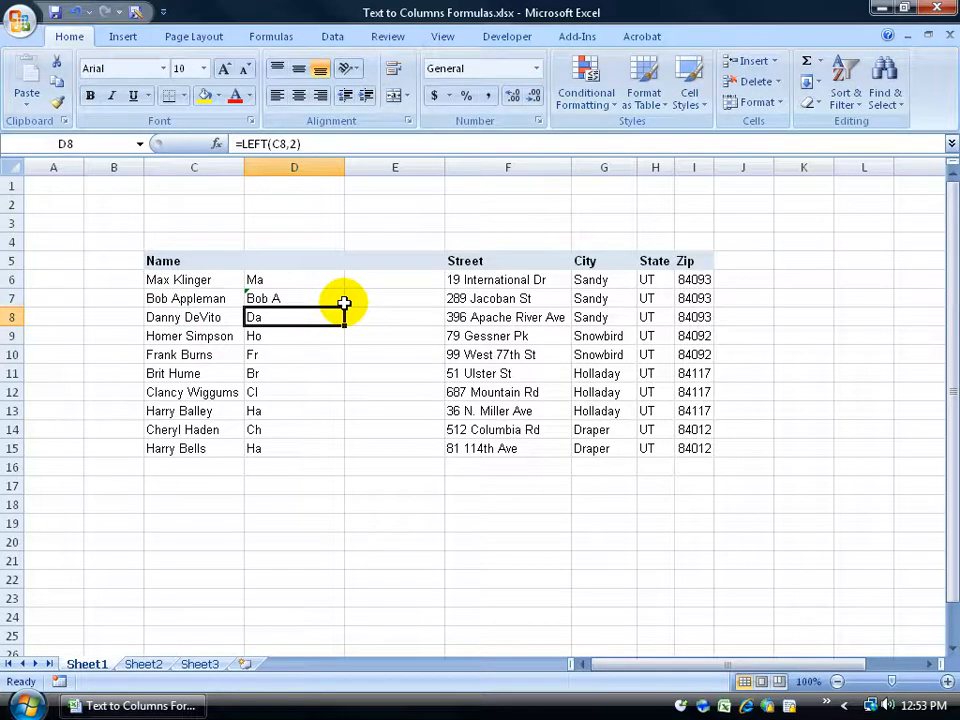
Enter =SEARCH(" ",C6,1) in E6 to locate the space in the name, and fill it down to E15
click(363, 280)
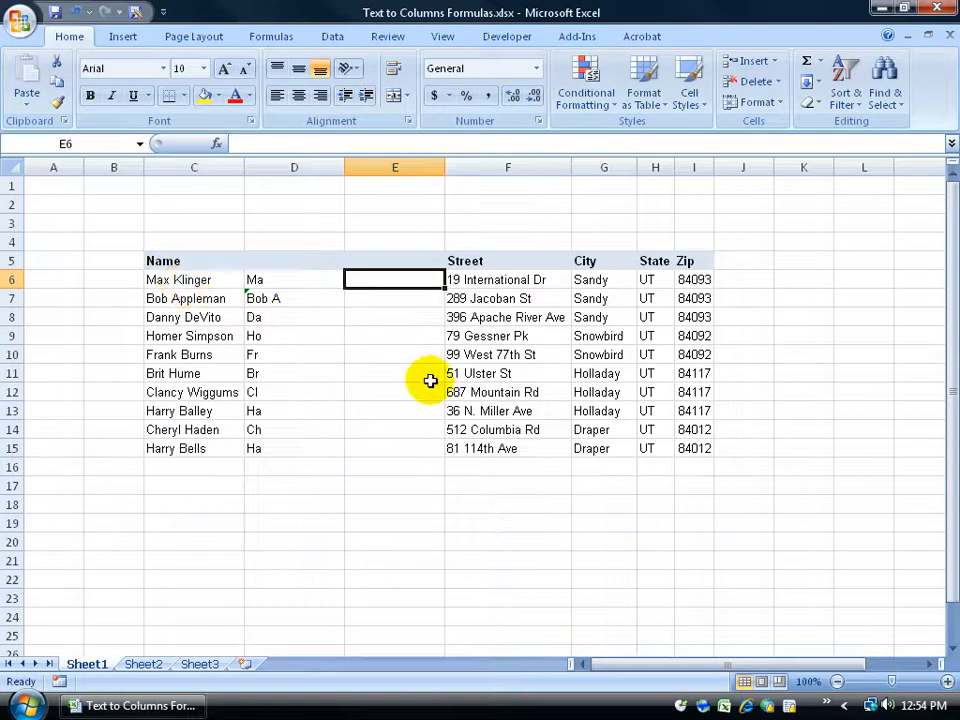
text(=se)
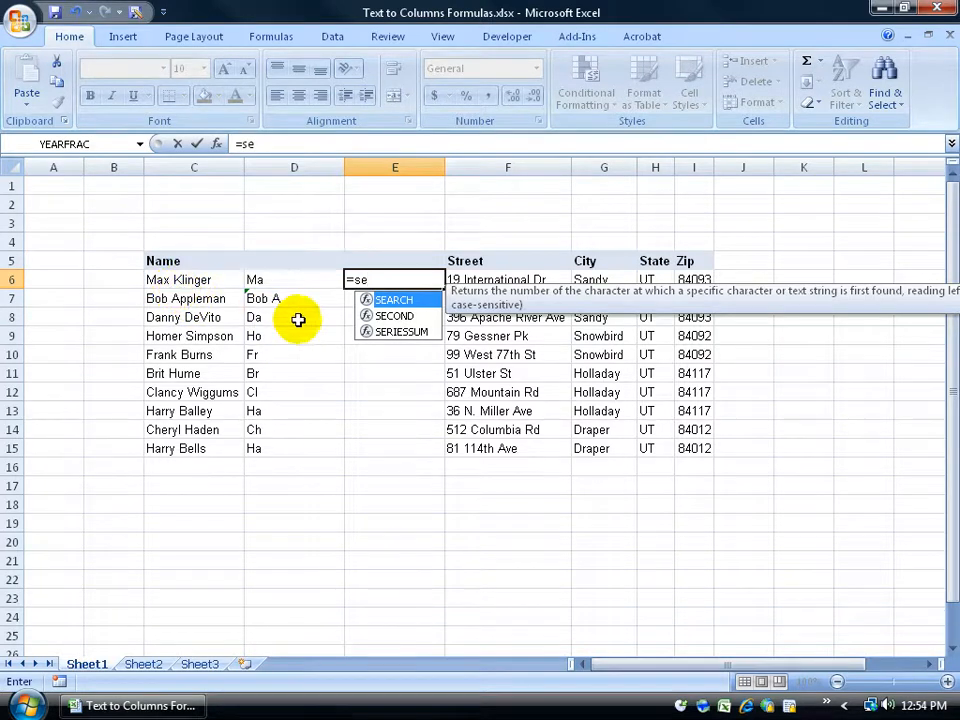
double_click(420, 300)
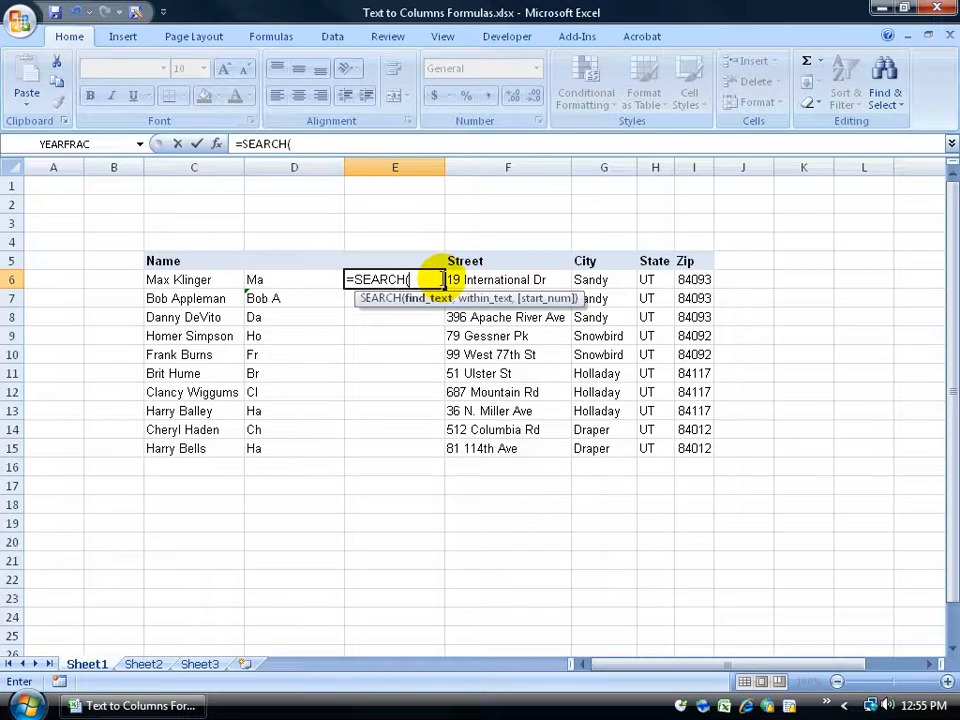
text(")
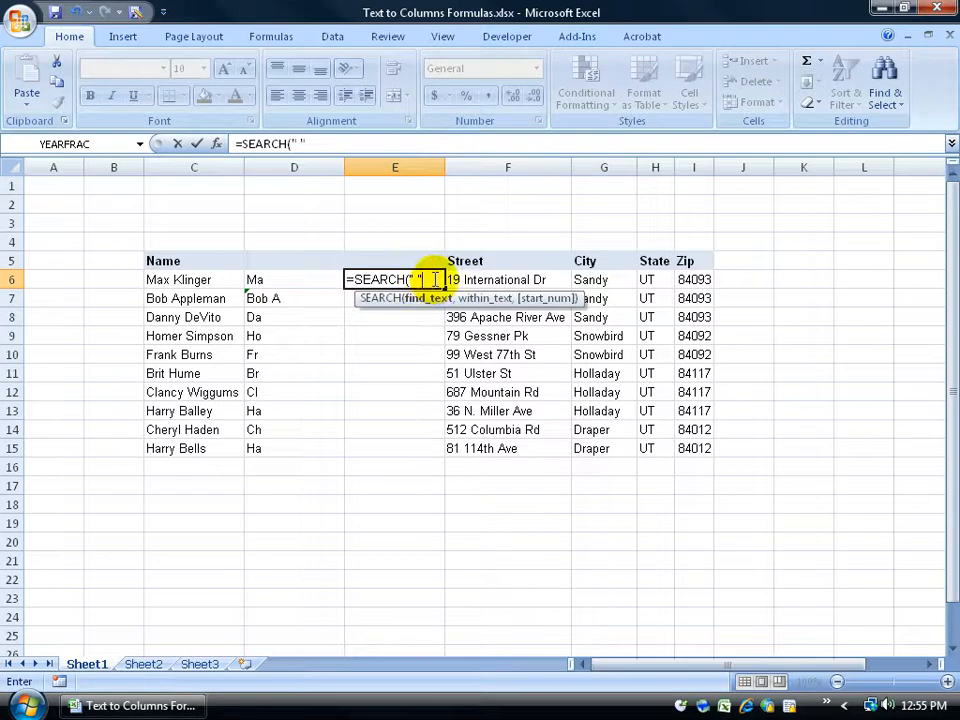
text(,)
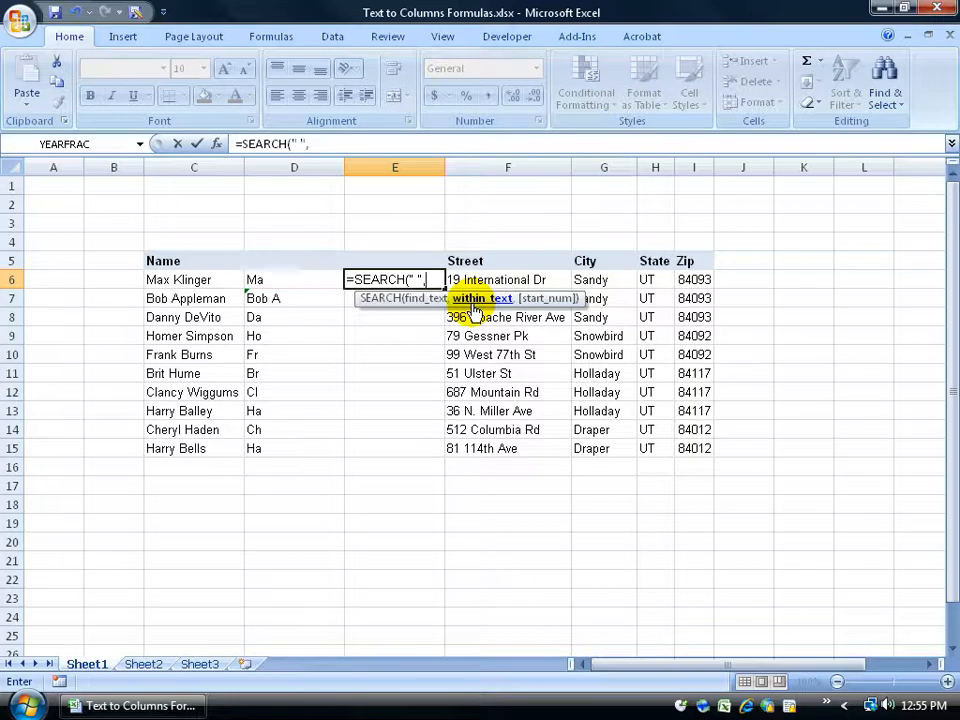
text(c6,)
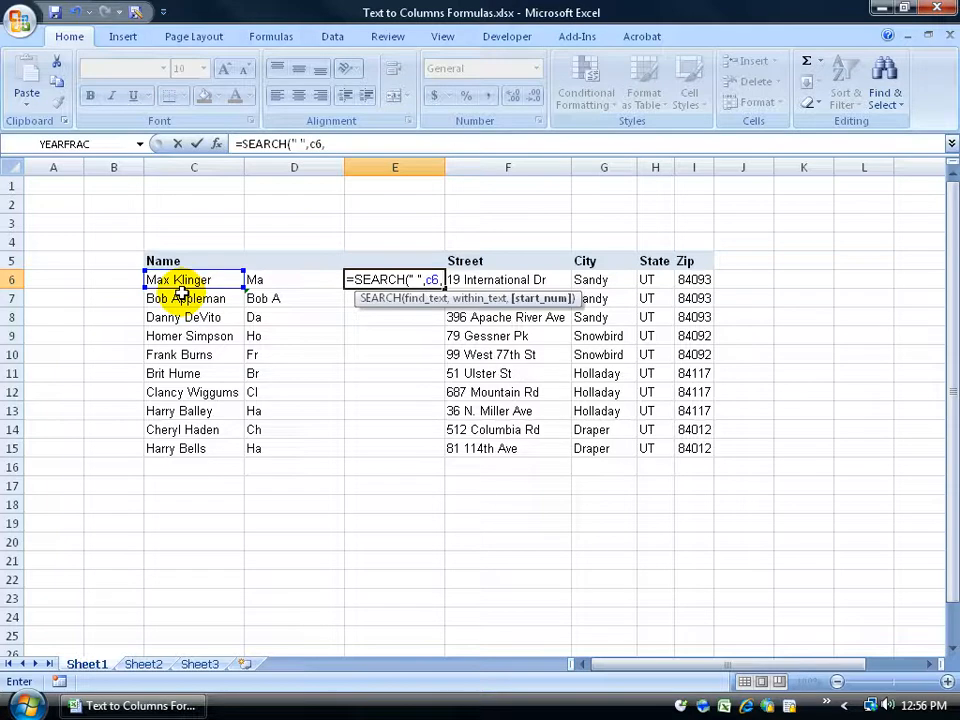
text(1)
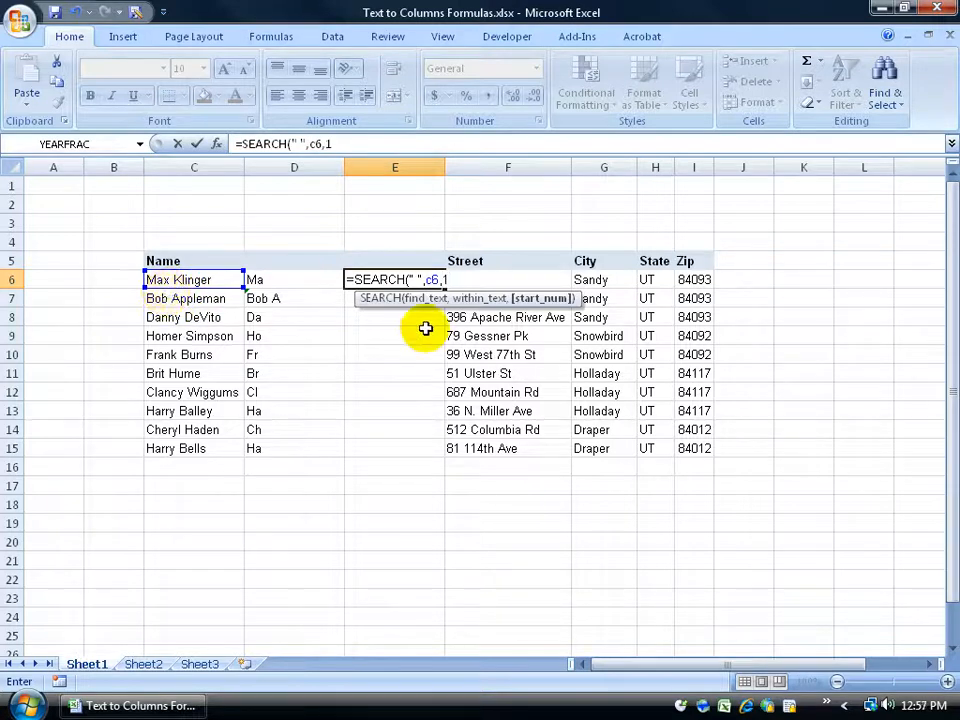
key(Return)
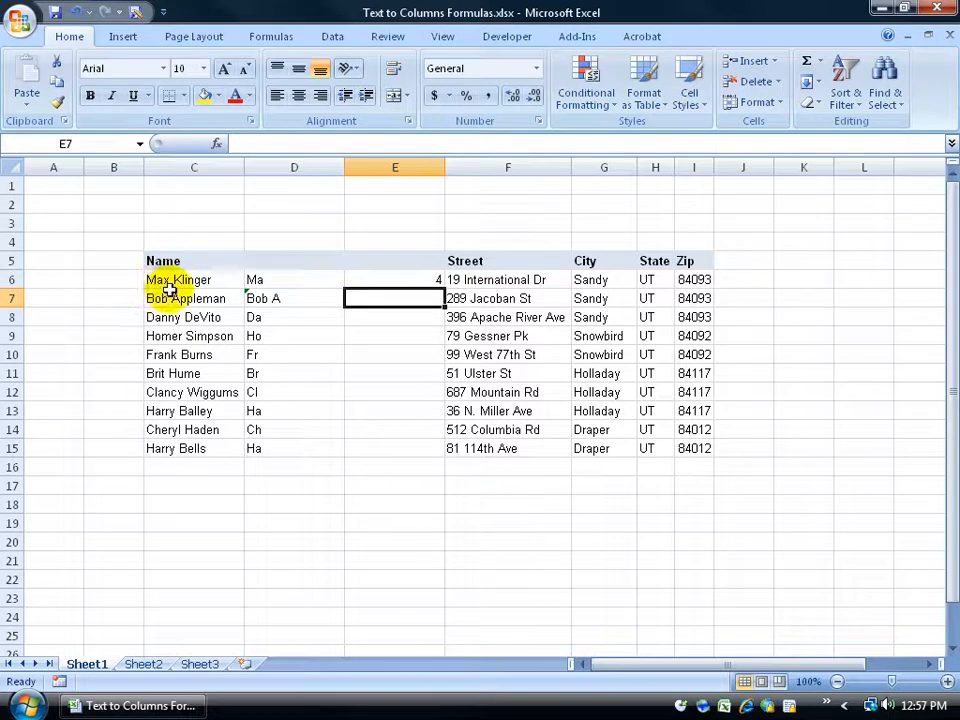
click(439, 279)
drag(444, 289, 452, 467)
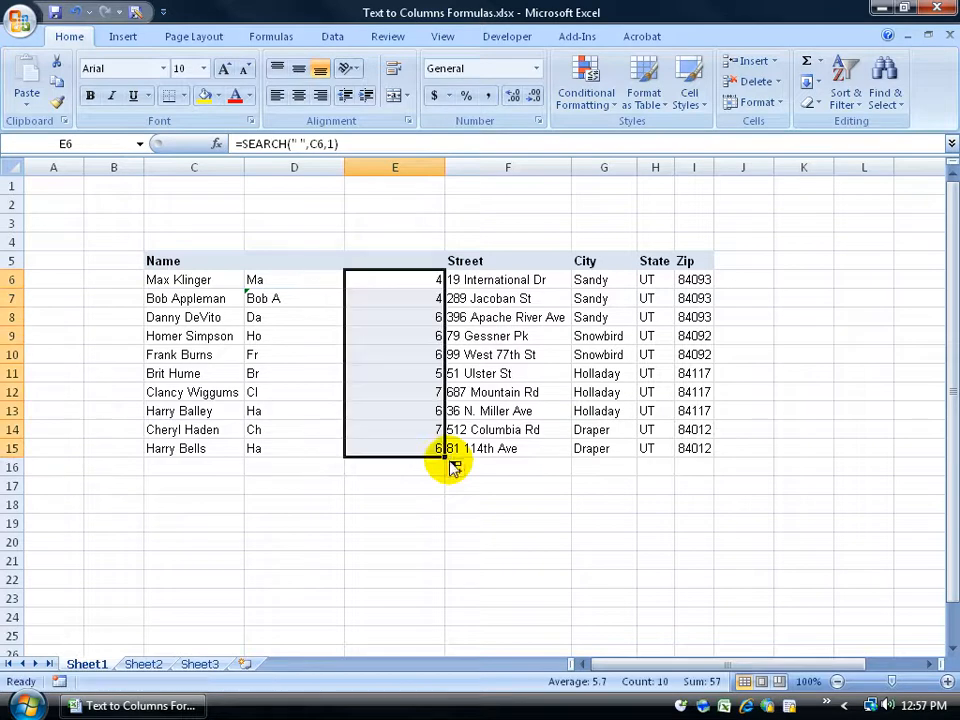
Review the SEARCH formula in E12 and compare the LEFT and SEARCH formulas in D6 and E6
click(390, 394)
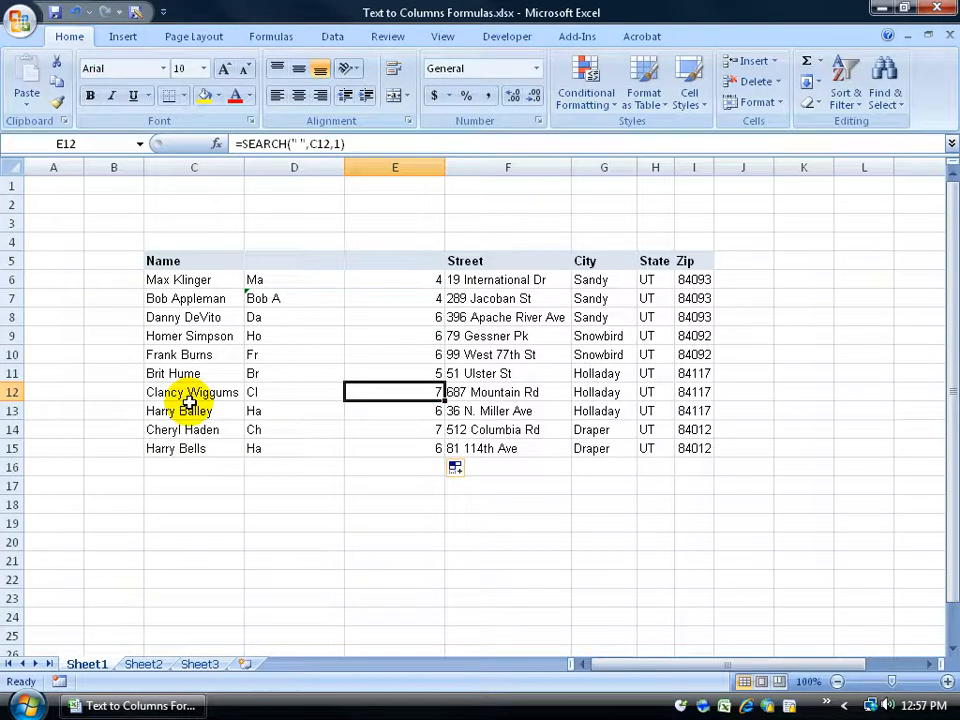
click(291, 281)
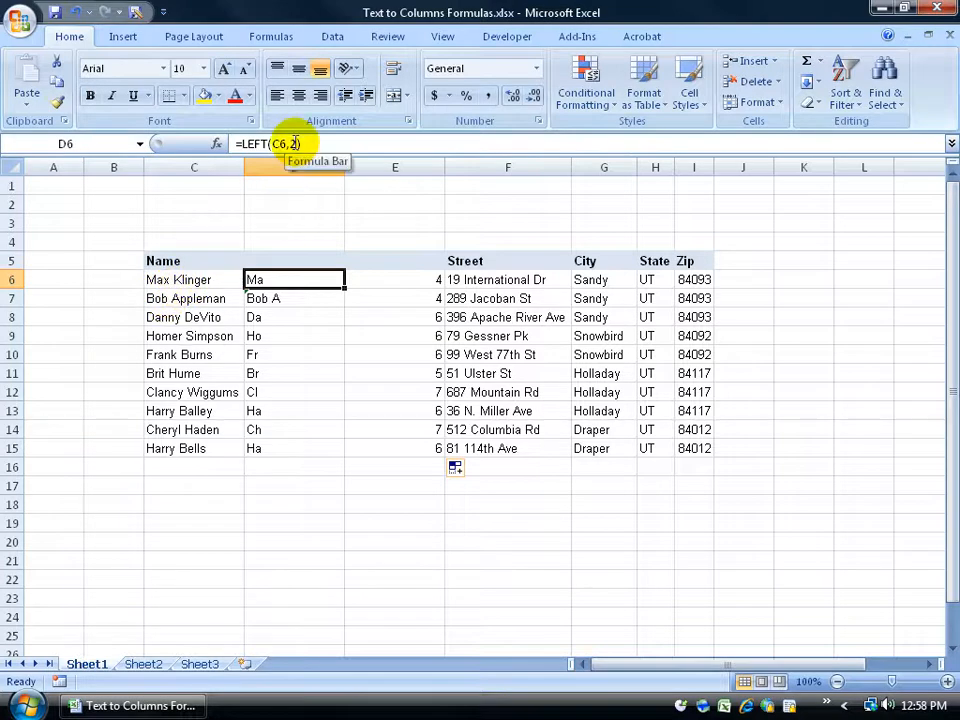
key(Right)
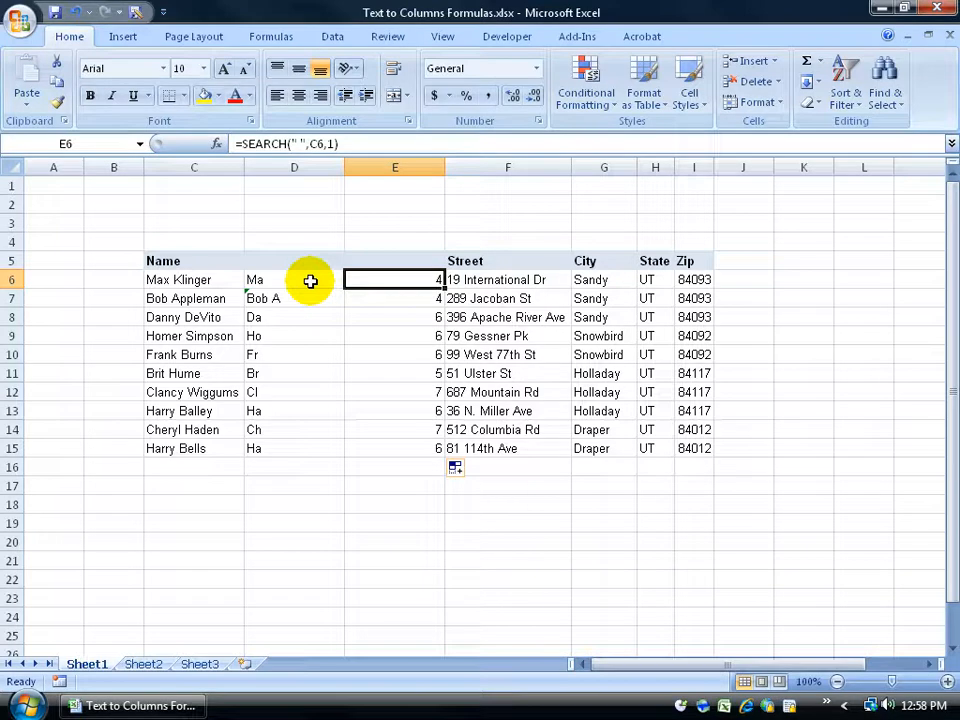
click(310, 281)
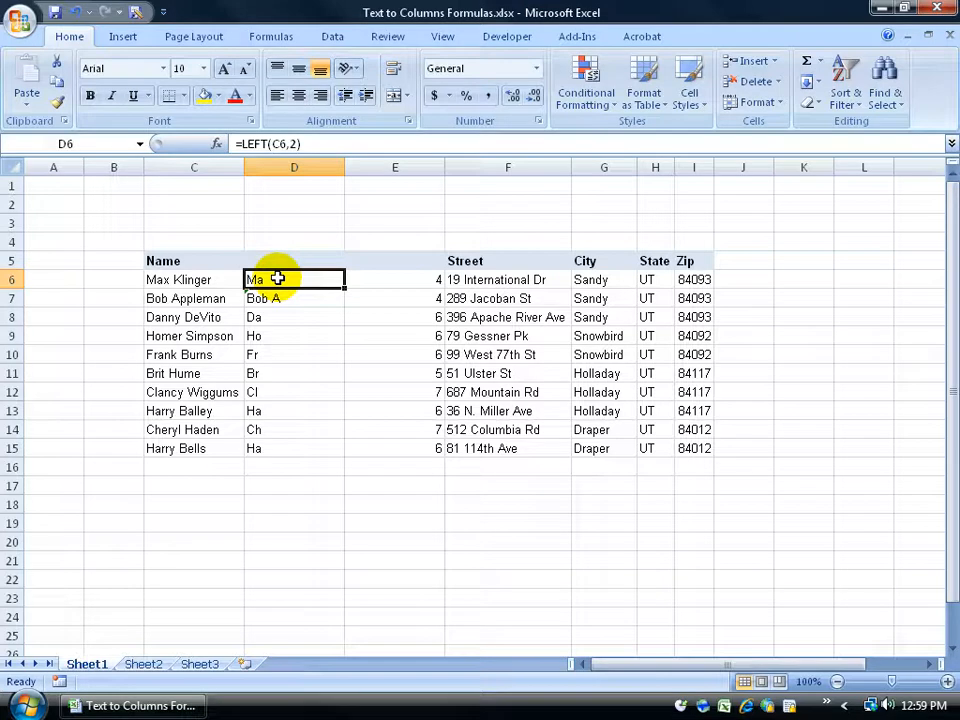
click(388, 277)
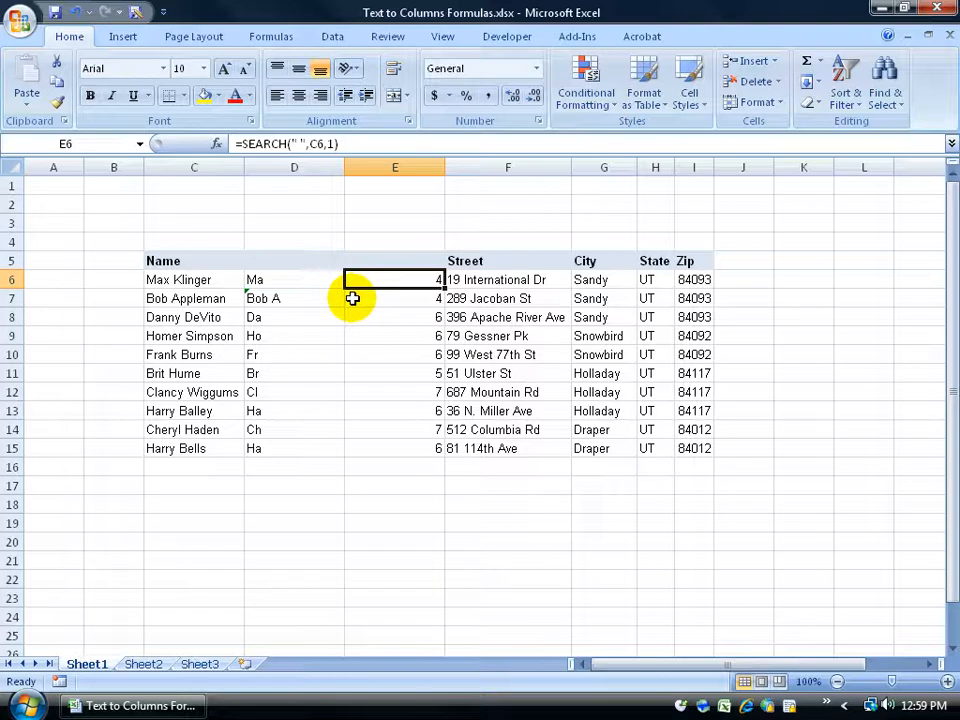
Insert a new empty column before the Street column
right_click(510, 165)
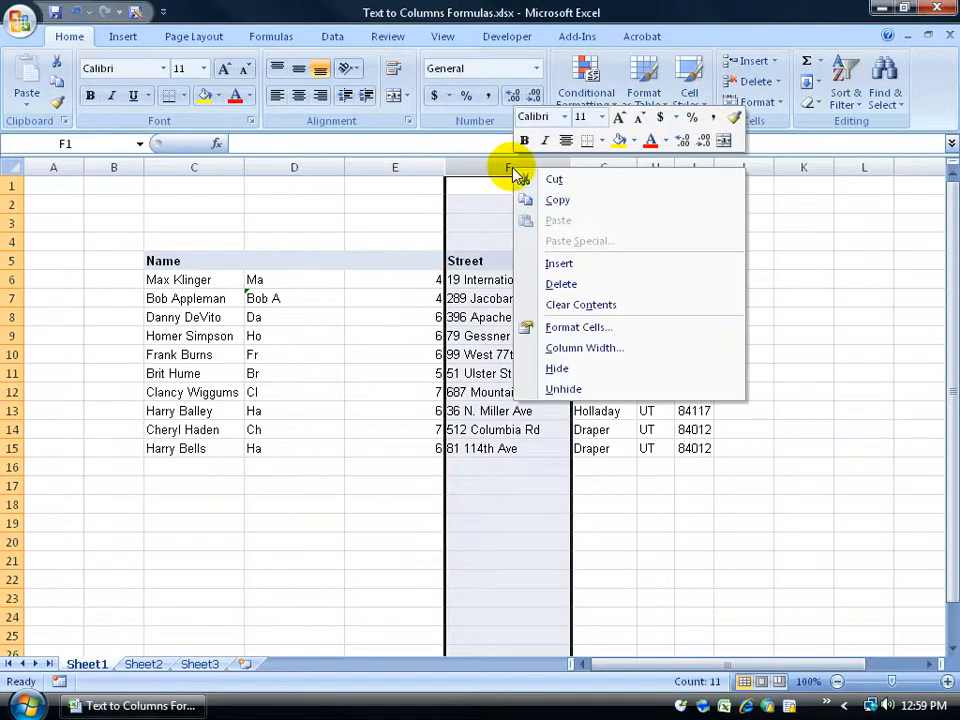
click(546, 263)
Start a LEFT formula in F6 with C6 as its text argument
click(512, 279)
click(512, 279)
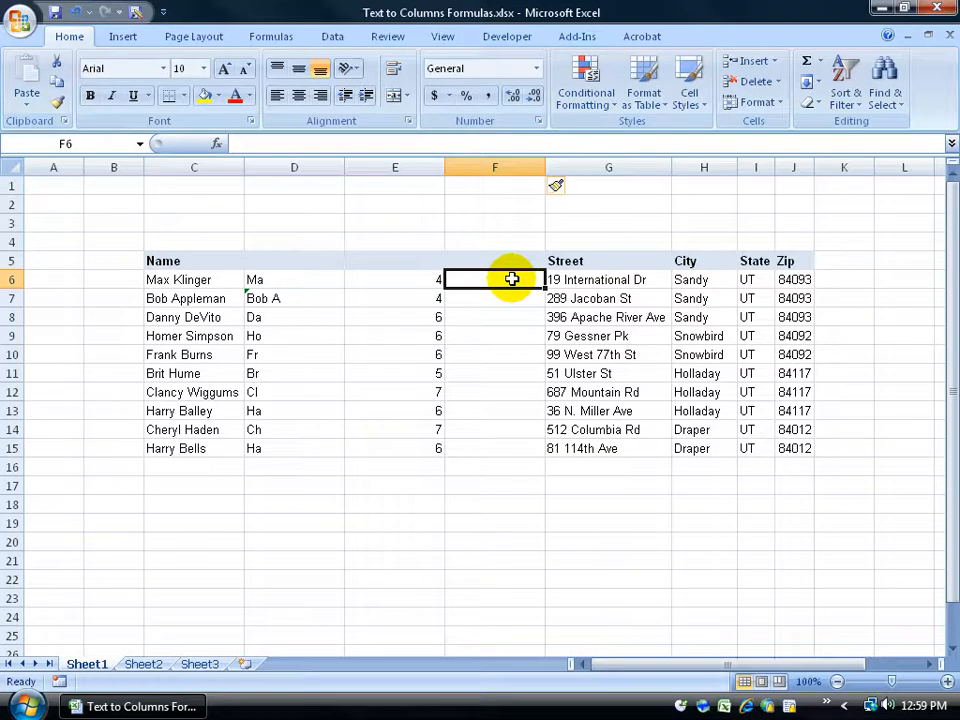
text(=le)
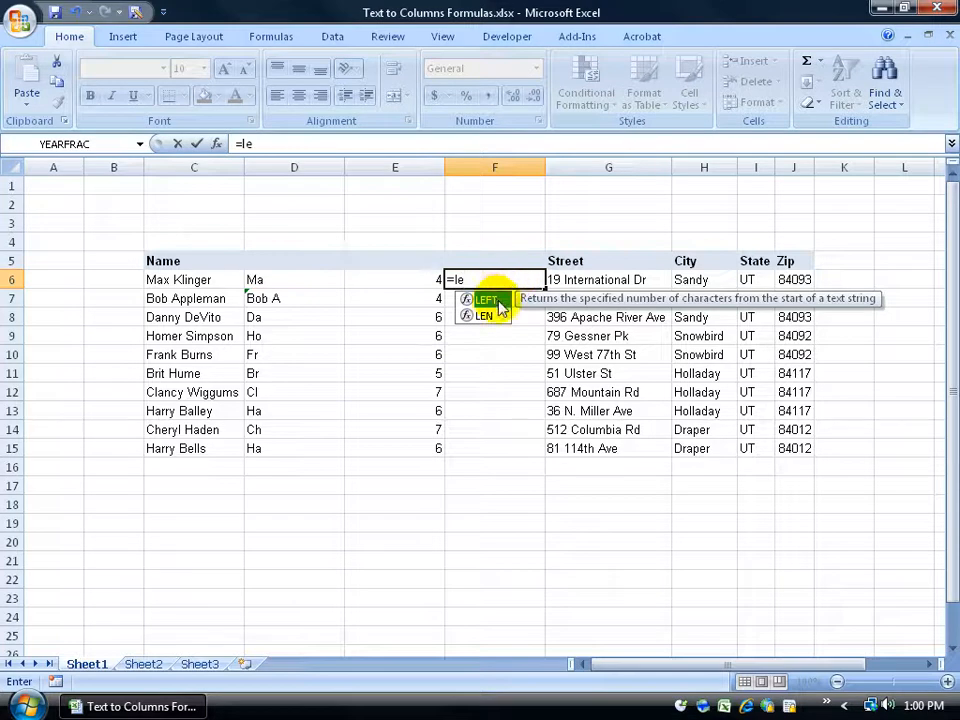
double_click(488, 300)
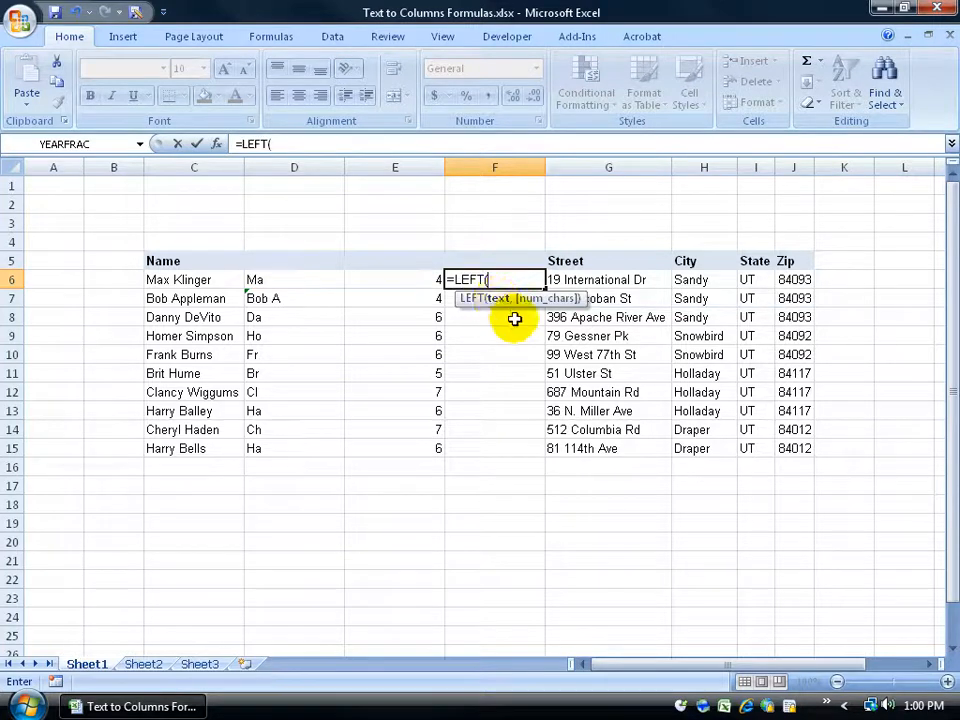
key(BackSpace)
text(c6)
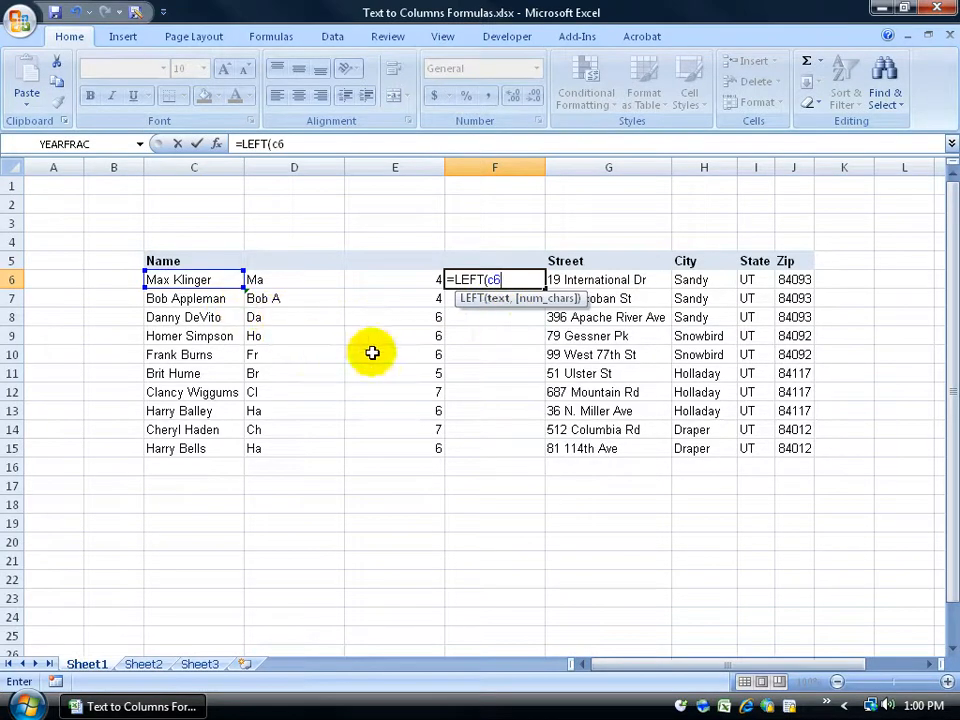
text(,)
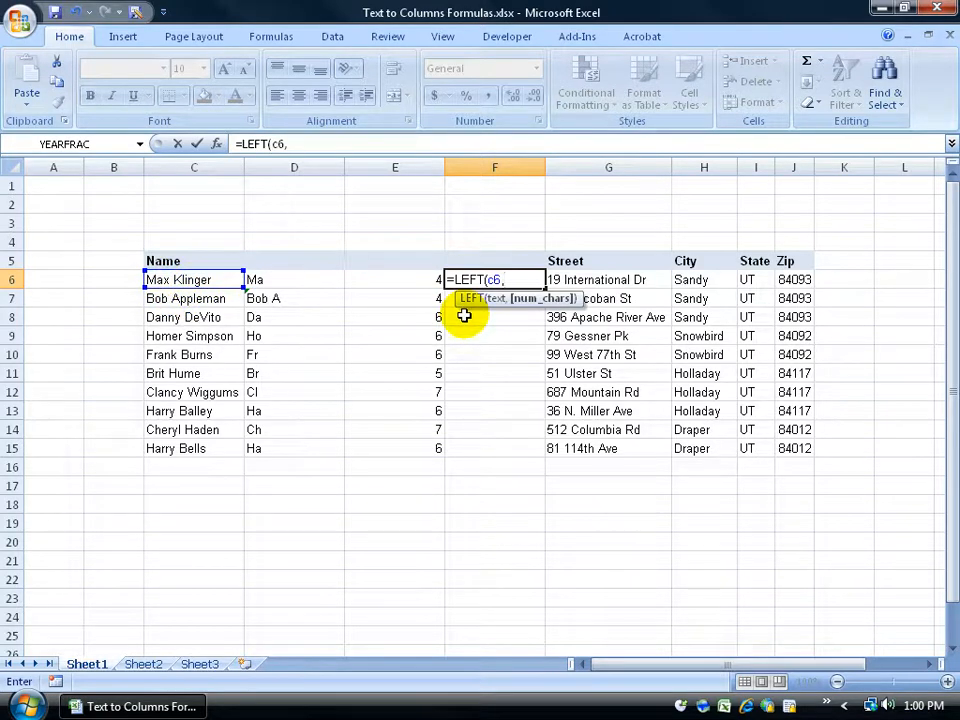
Nest SEARCH(" ",C6,1) as the number-of-characters argument of F6's LEFT formula and close both functions' parentheses
text(sea)
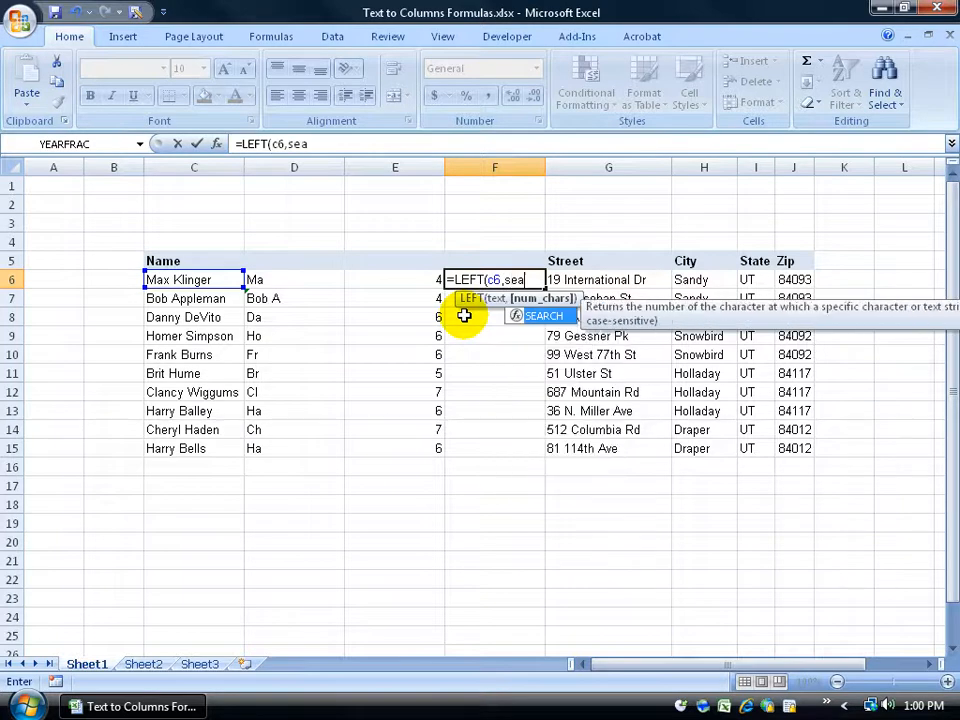
double_click(545, 318)
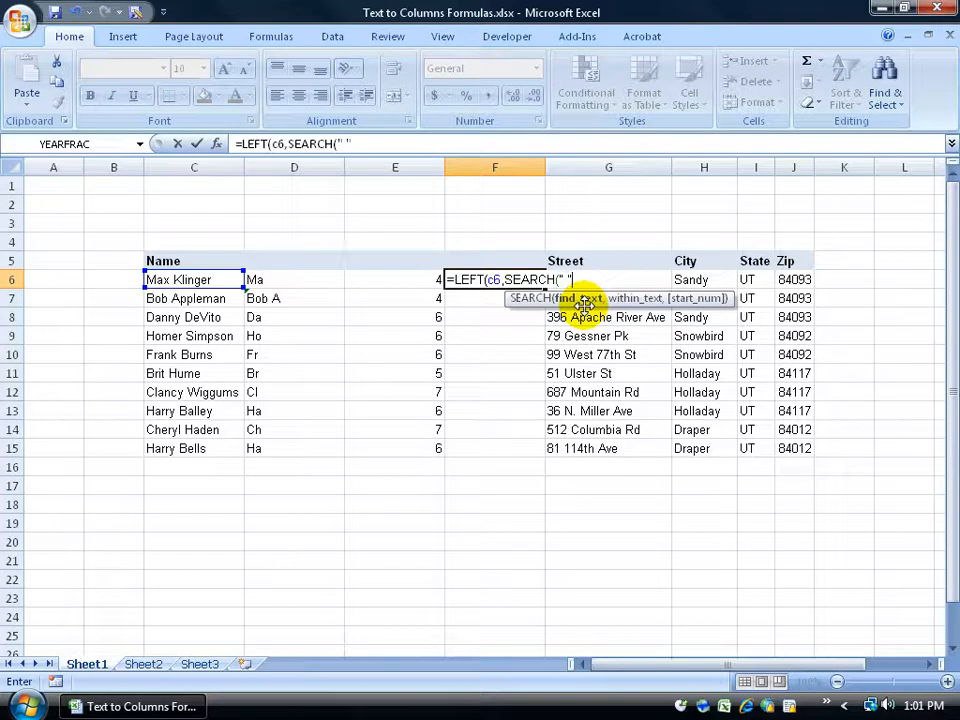
text(,)
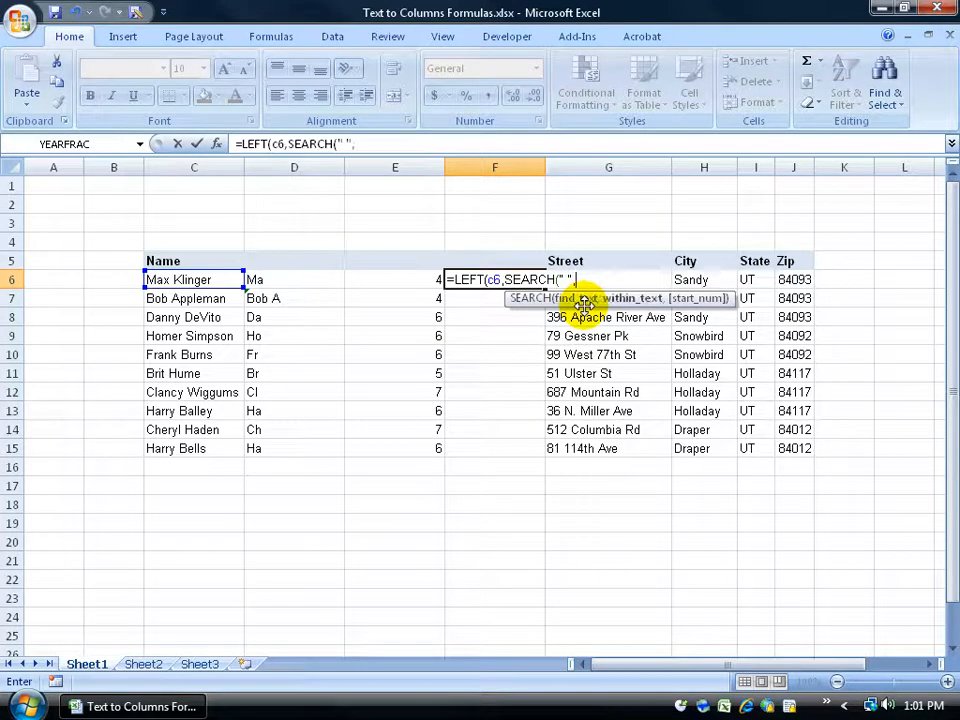
text(c6)
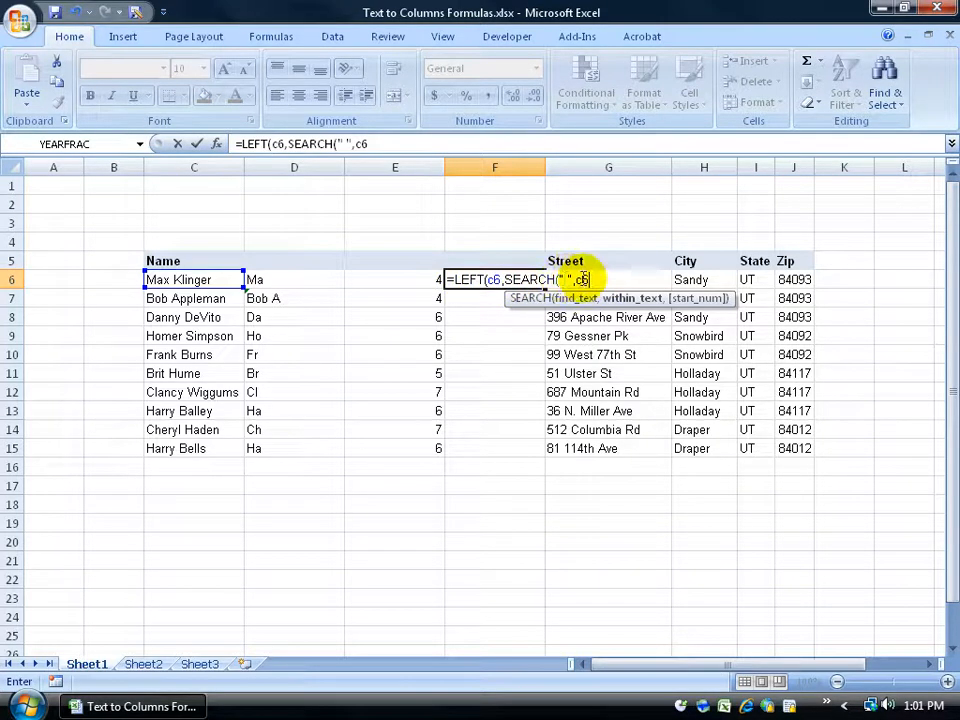
text(,1)
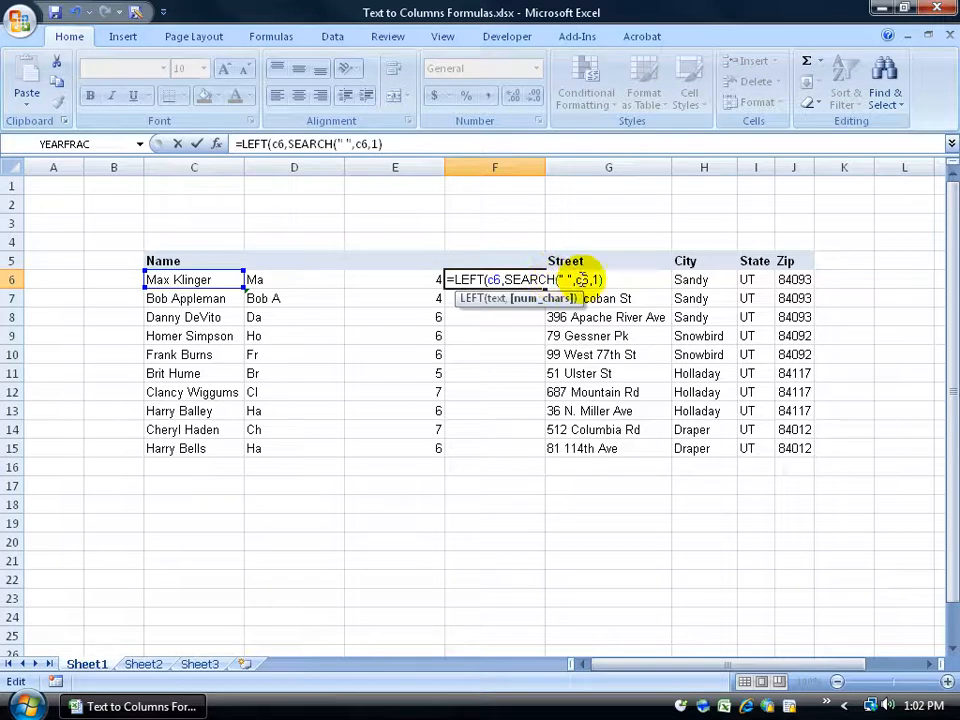
click(603, 280)
click(486, 280)
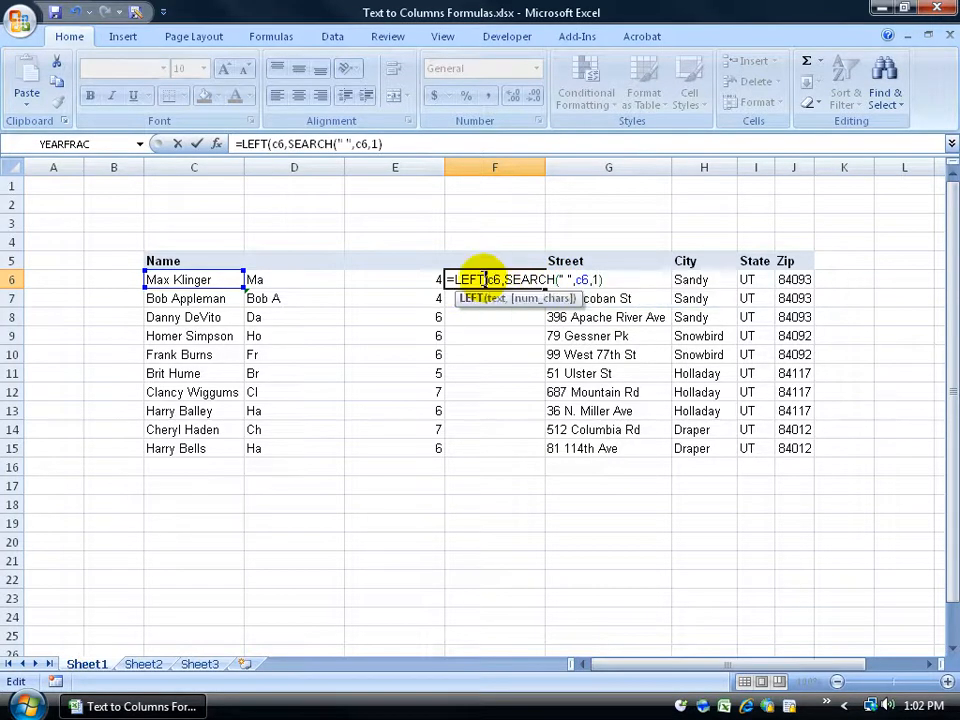
click(608, 280)
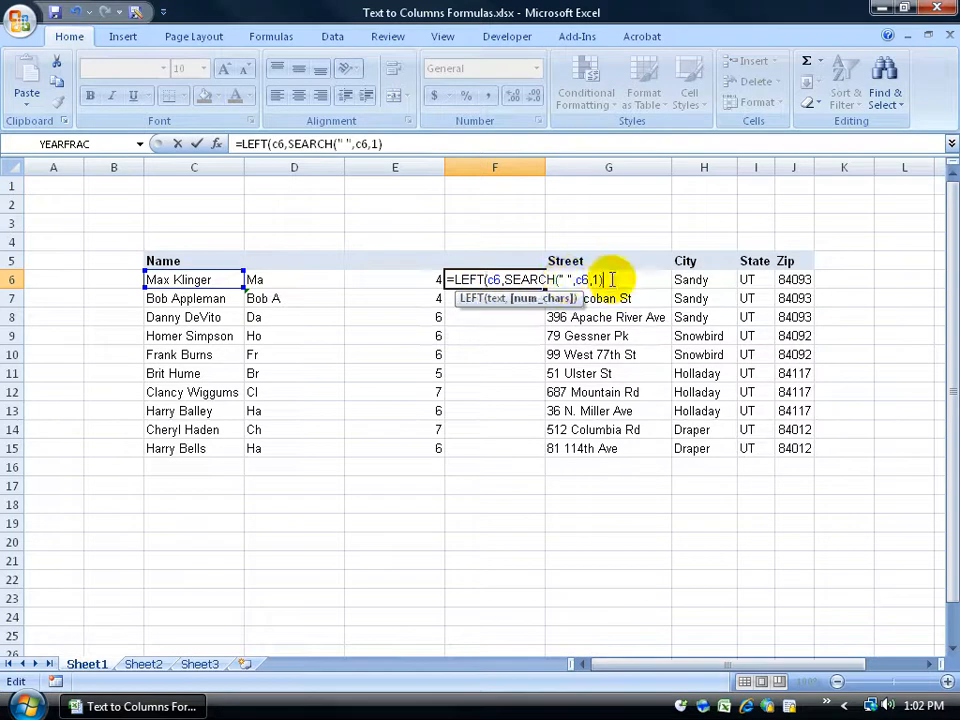
text())
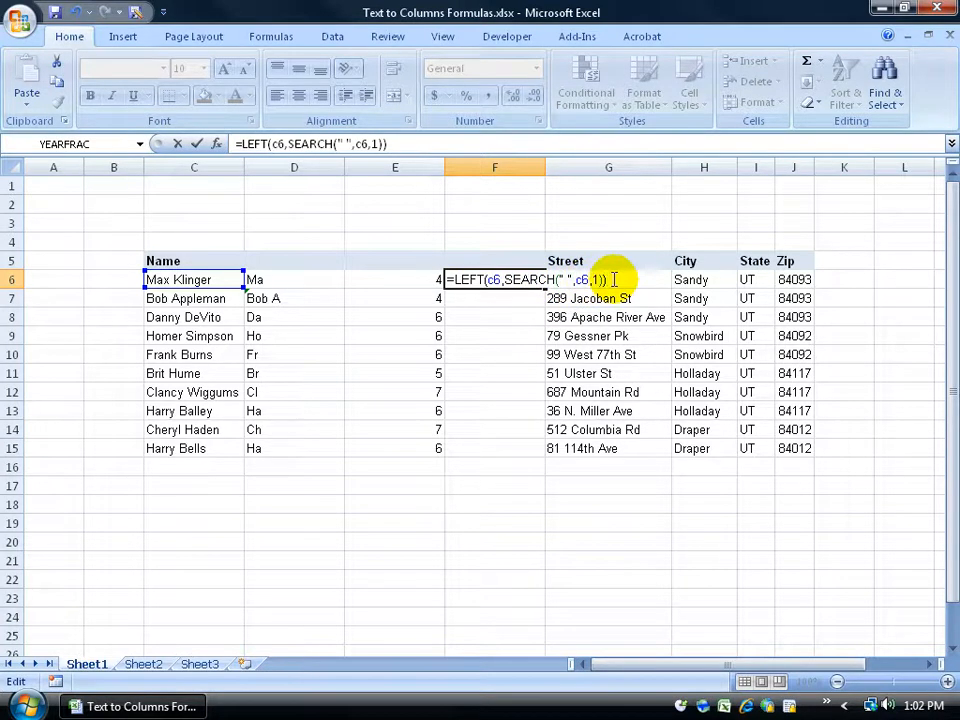
Review the nested SEARCH part and the LEFT function inside F6, and commit =LEFT(C6,SEARCH(" ",C6,1))
double_click(506, 279)
drag(506, 279, 589, 279)
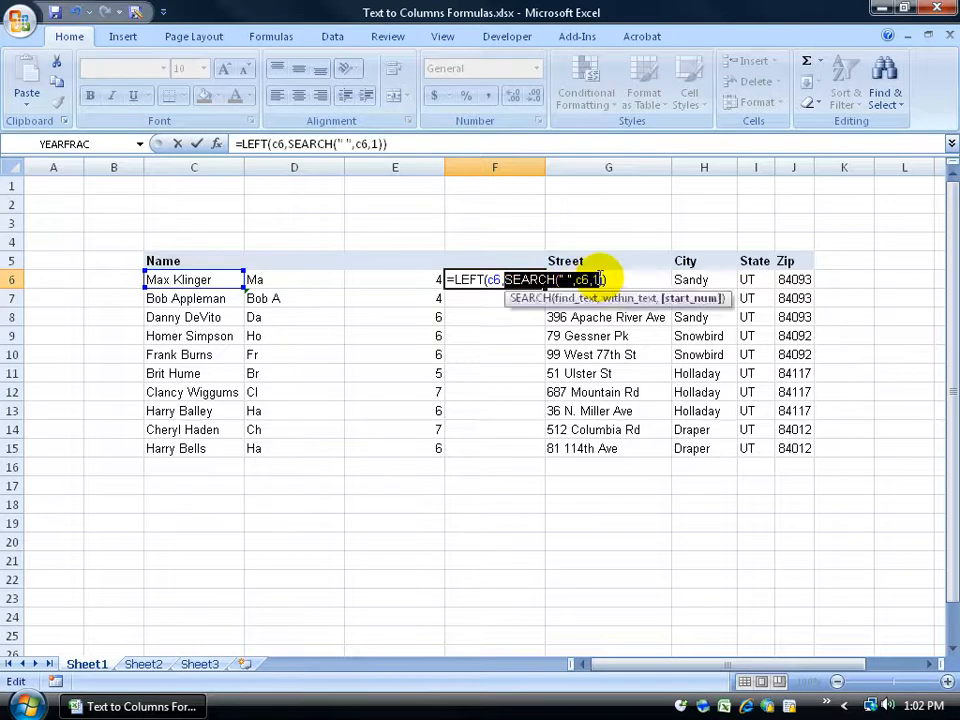
click(470, 279)
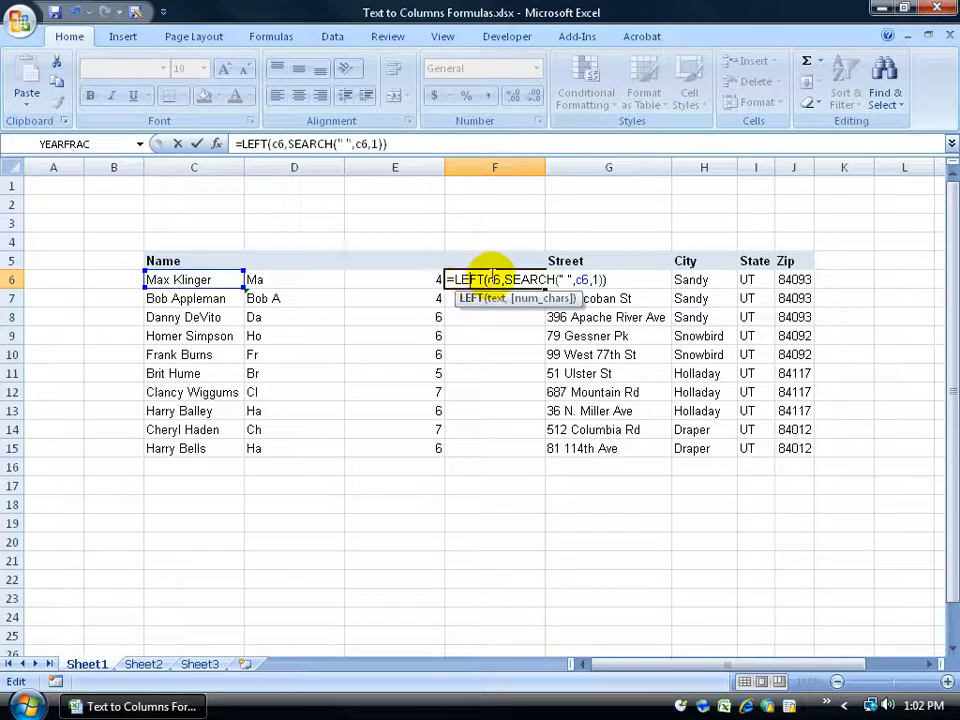
key(shift+Right)
key(shift+Right)
key(shift+Right)
key(shift+Right)
key(shift+Right)
key(shift+Right)
key(shift+Right)
key(shift+Right)
key(shift+Right)
key(shift+Right)
key(shift+Right)
key(shift+Right)
key(shift+Right)
key(shift+Right)
key(shift+Right)
key(shift+Right)
key(shift+Right)
key(shift+Right)
click(470, 280)
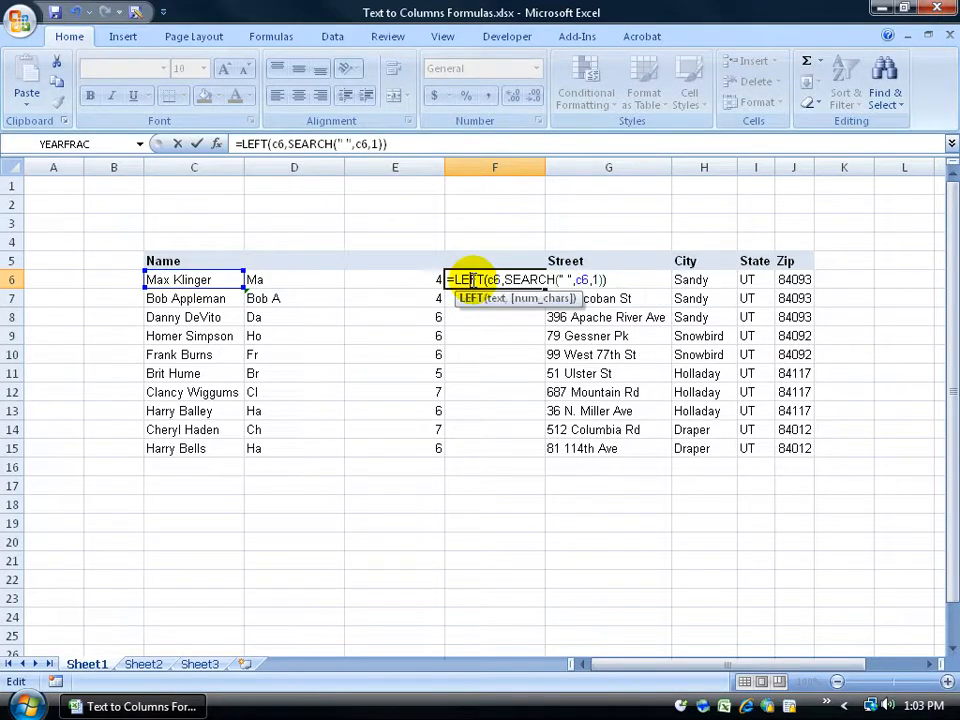
key(Return)
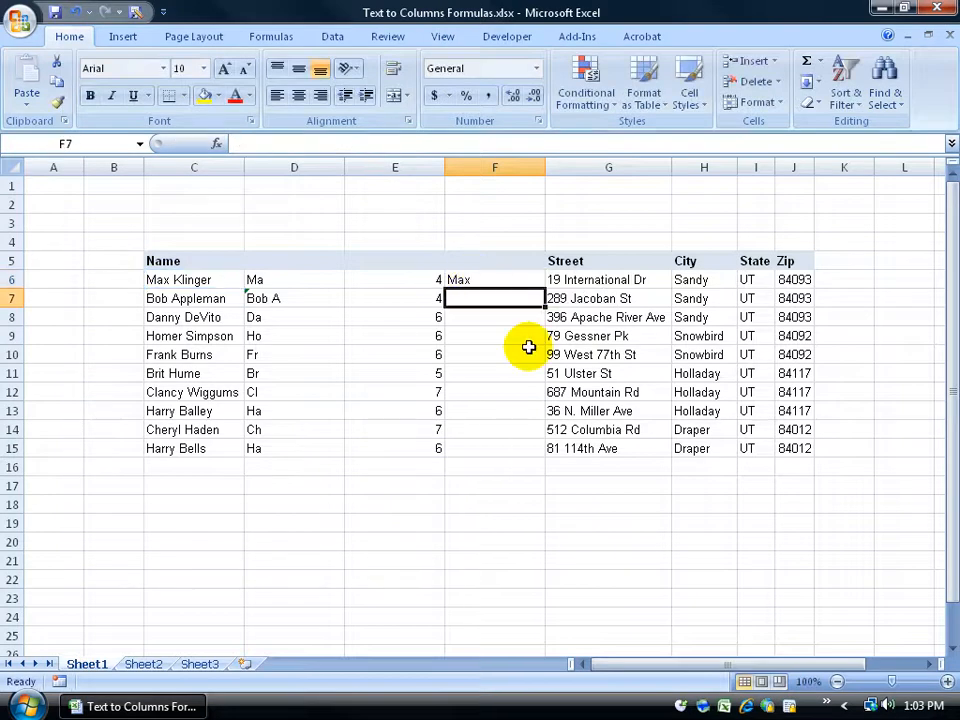
Check the LEFT formula in D6 and the SEARCH formula in E6, and fill F6's combined formula down to F15
click(297, 282)
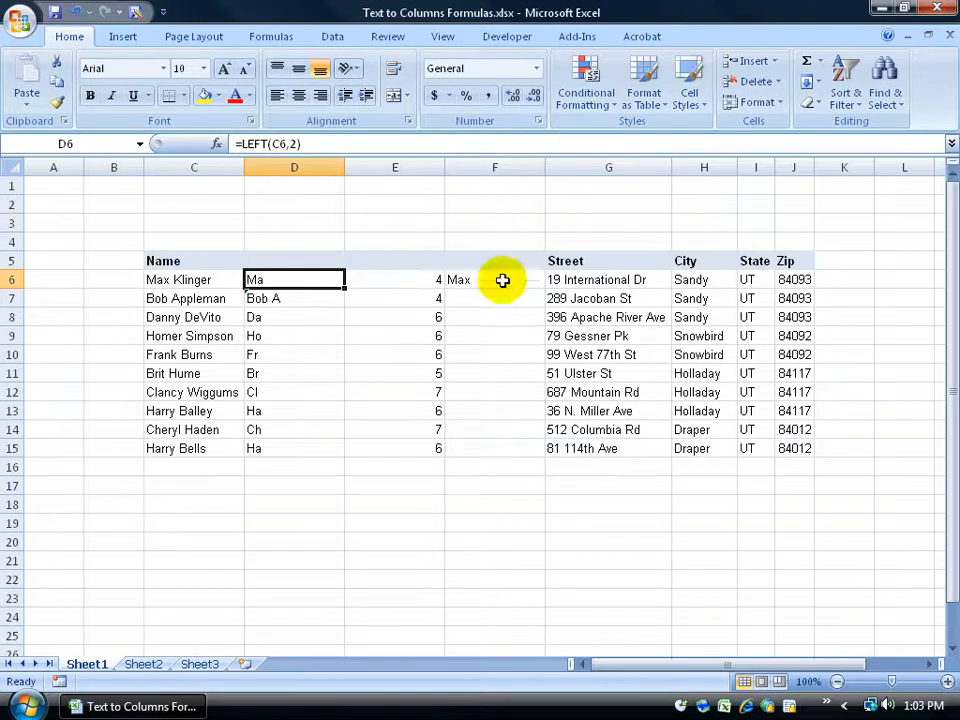
click(414, 276)
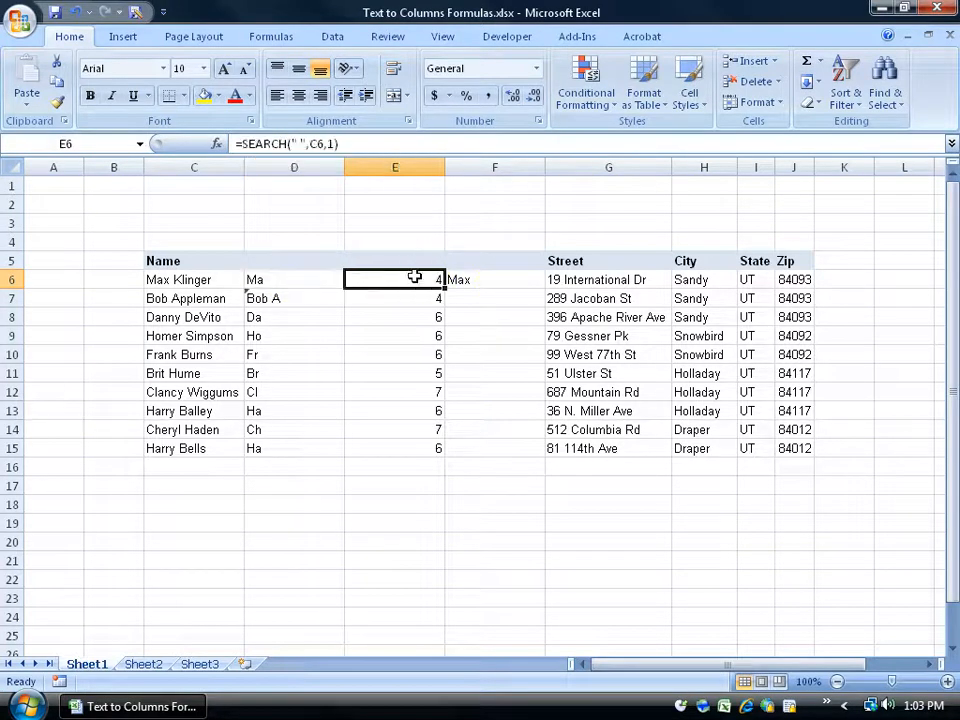
click(470, 278)
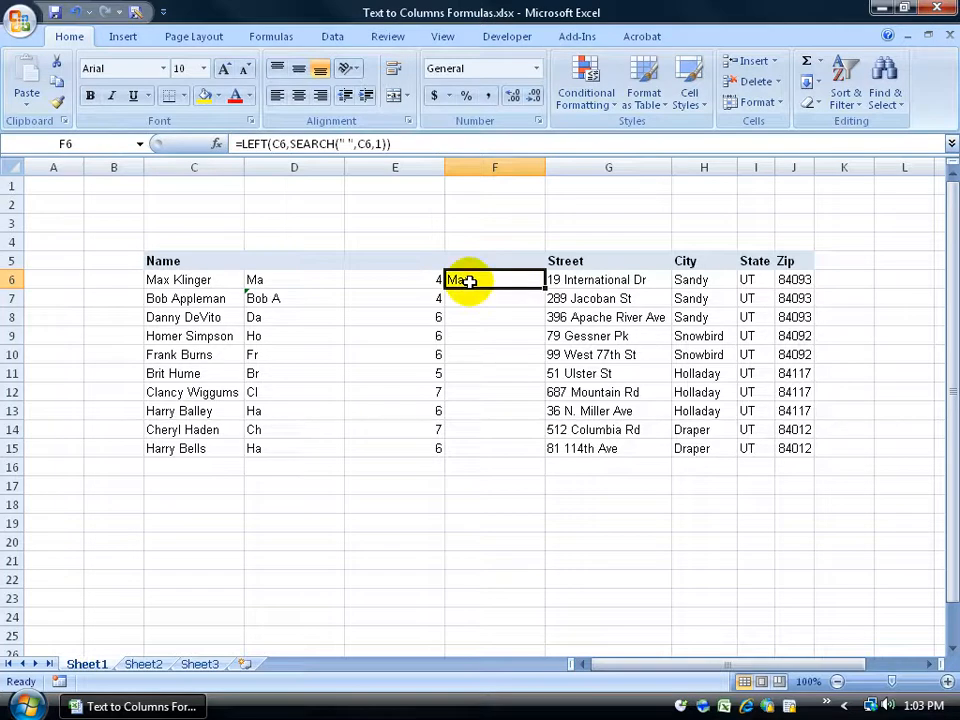
drag(543, 288, 531, 450)
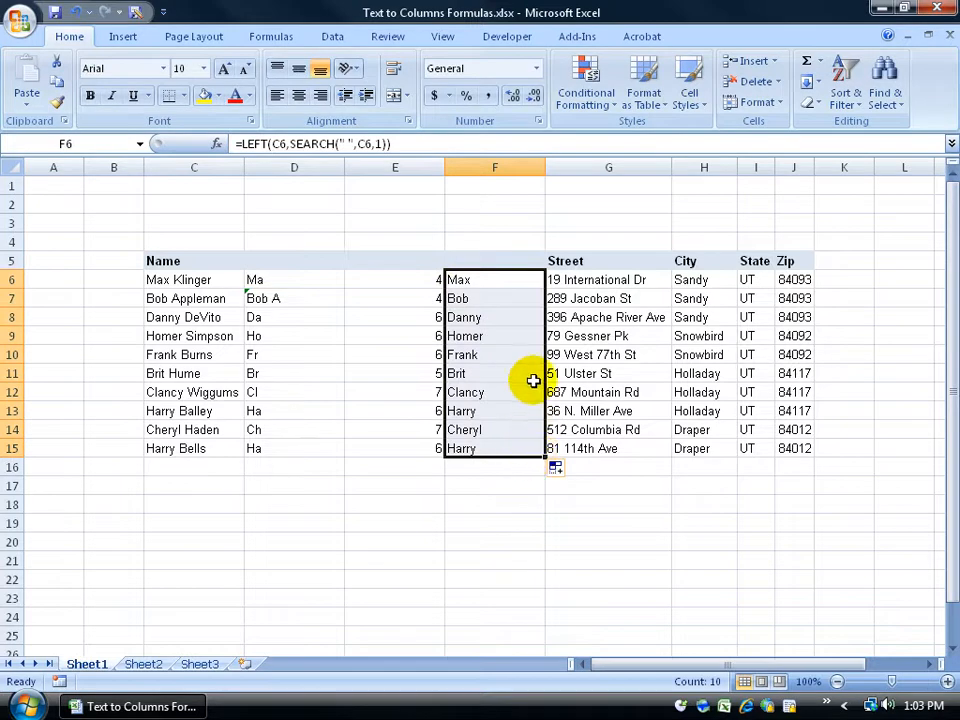
click(493, 274)
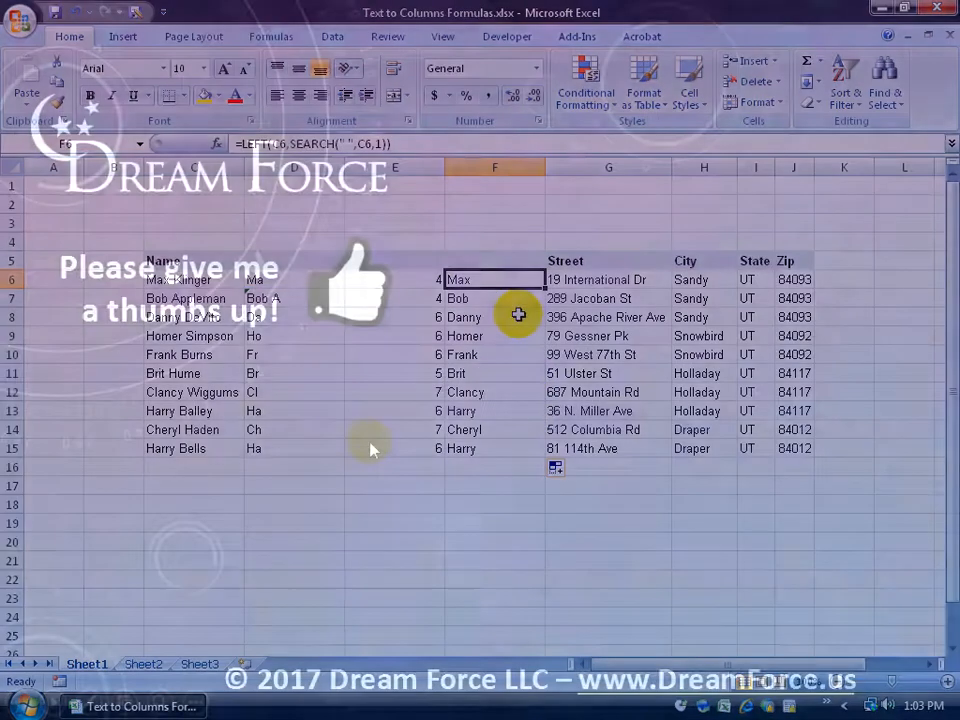